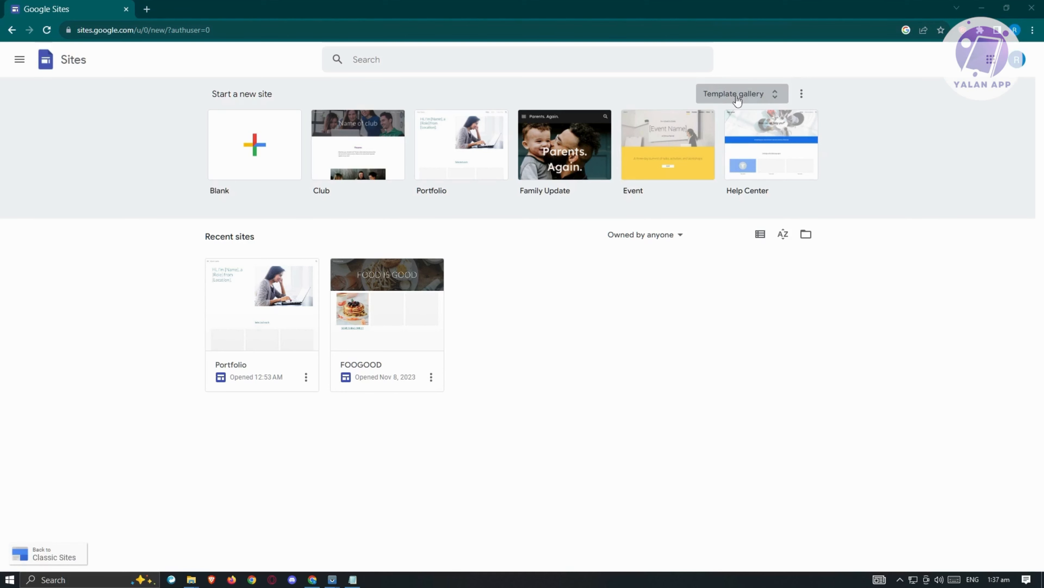
Create a new site from the Restaurant template in the Small business section of the template gallery
click(738, 101)
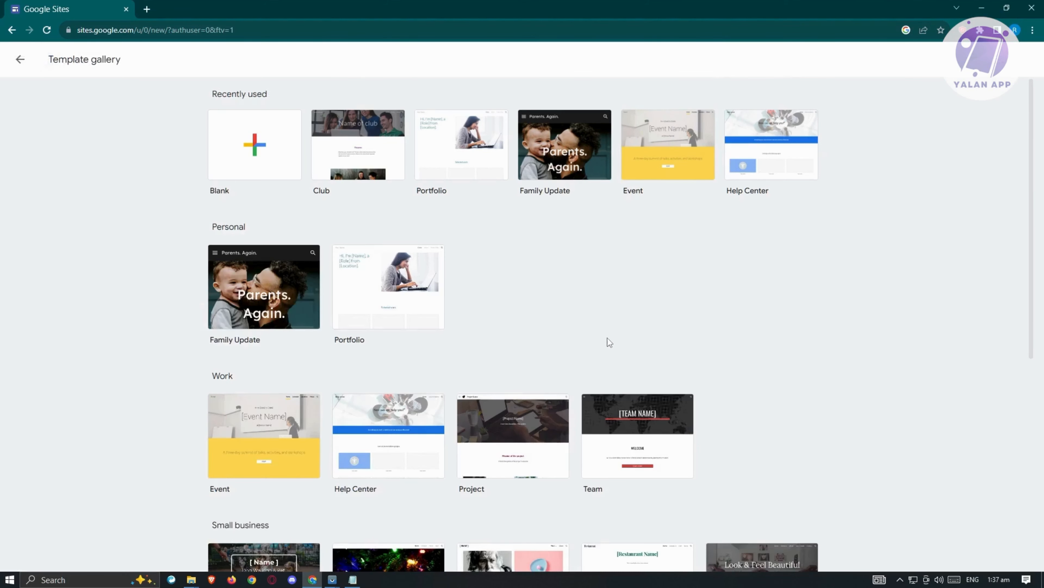
scroll(589, 342, down, 5)
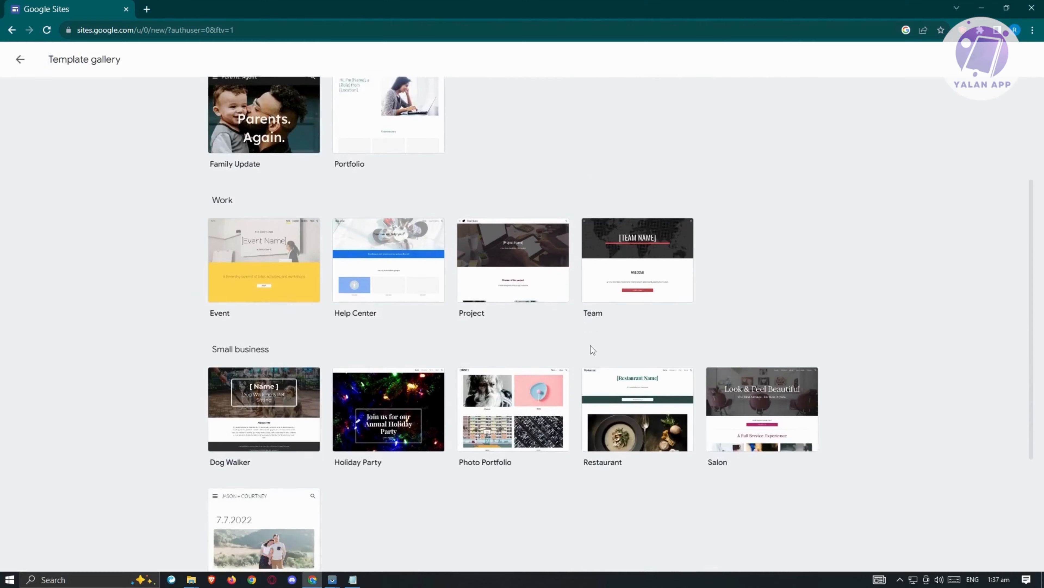
scroll(546, 439, down, 2)
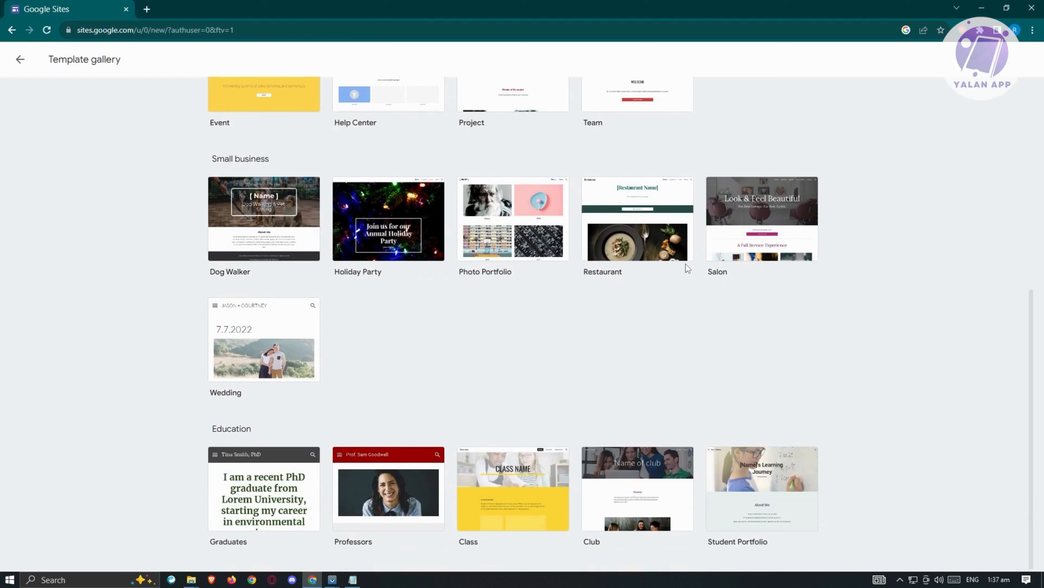
click(651, 216)
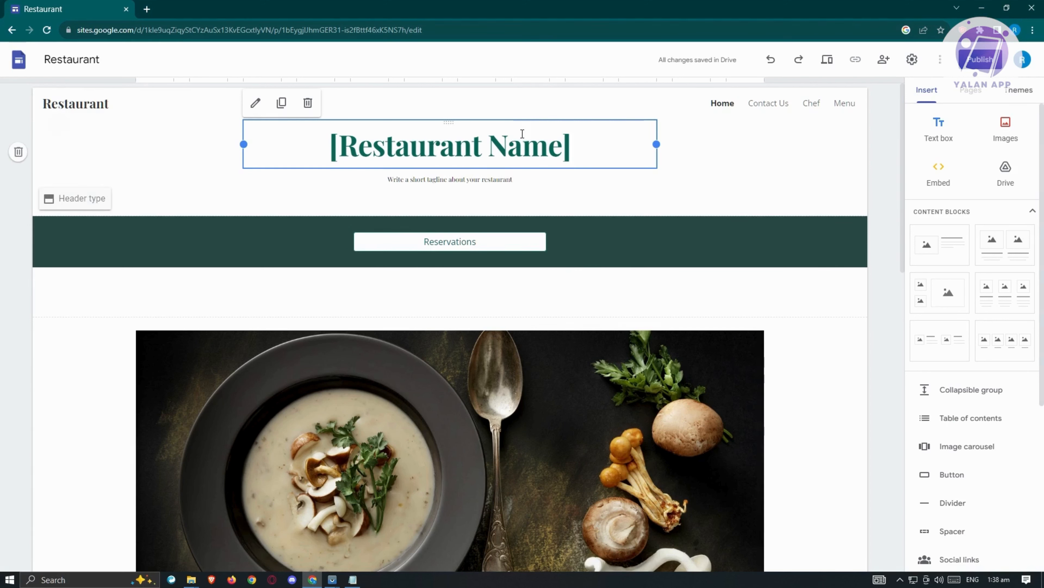
Replace the [Restaurant Name] title in the home page header with "I WANNA EAT"
click(385, 146)
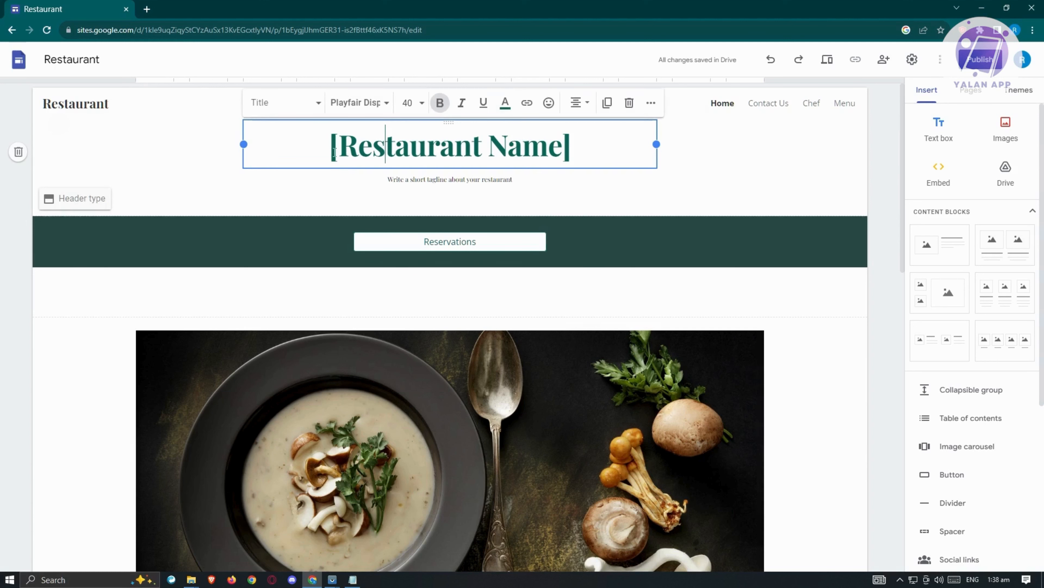
click(327, 152)
mouse_move(327, 152)
mouse_down()
mouse_move(578, 149)
mouse_move(321, 148)
mouse_up()
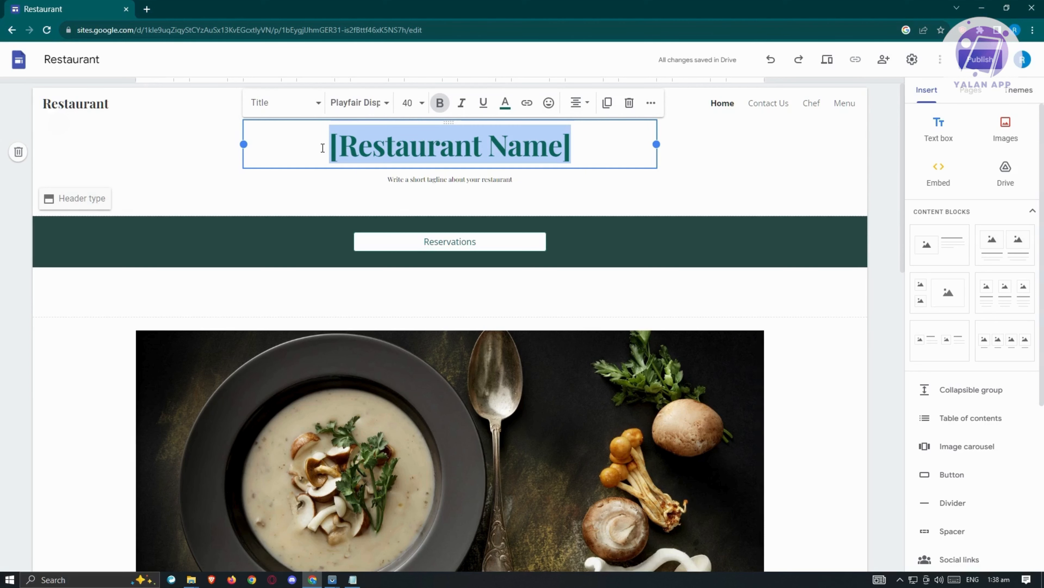
text(I WANNA )
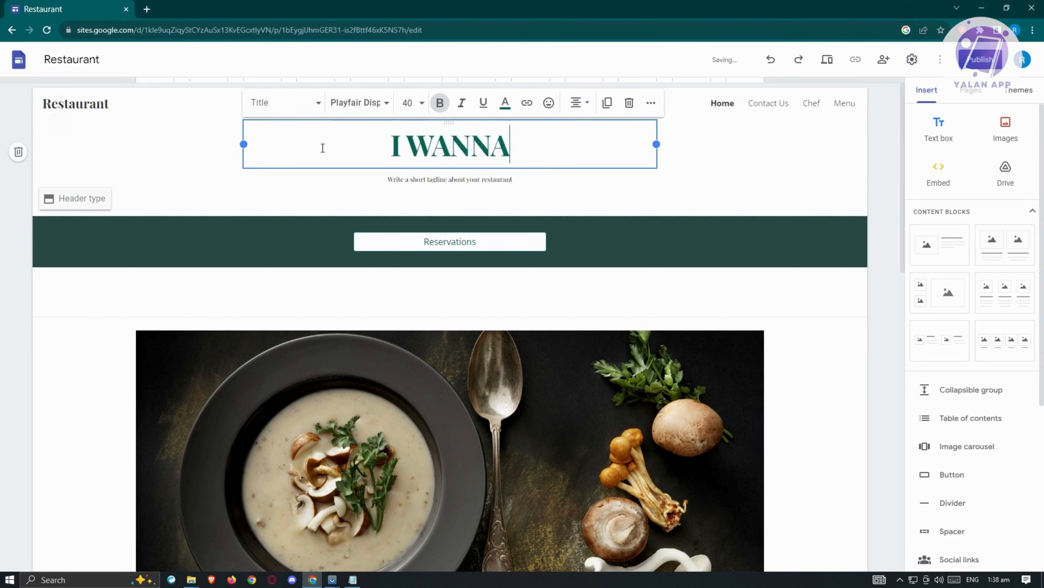
text(EAT)
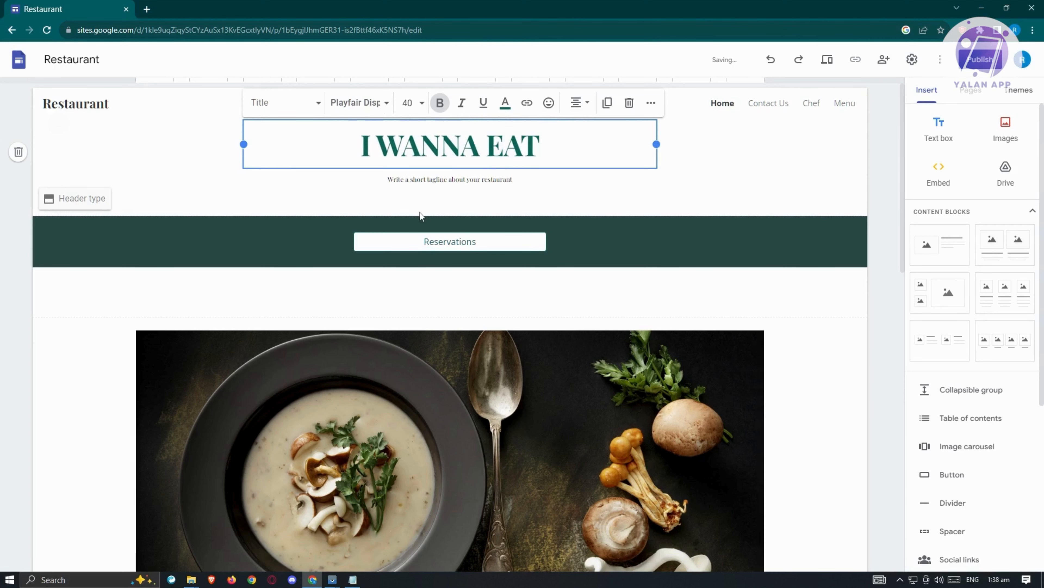
click(373, 141)
click(377, 146)
click(435, 179)
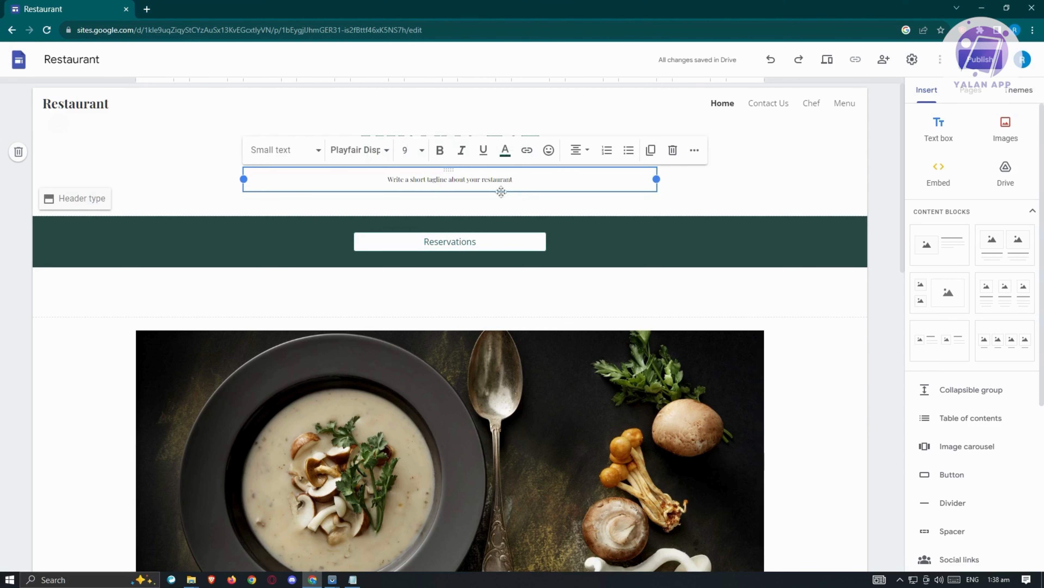
click(86, 356)
Select the soup image below the Reservations button and look at its link options without adding a link
scroll(571, 392, down, 5)
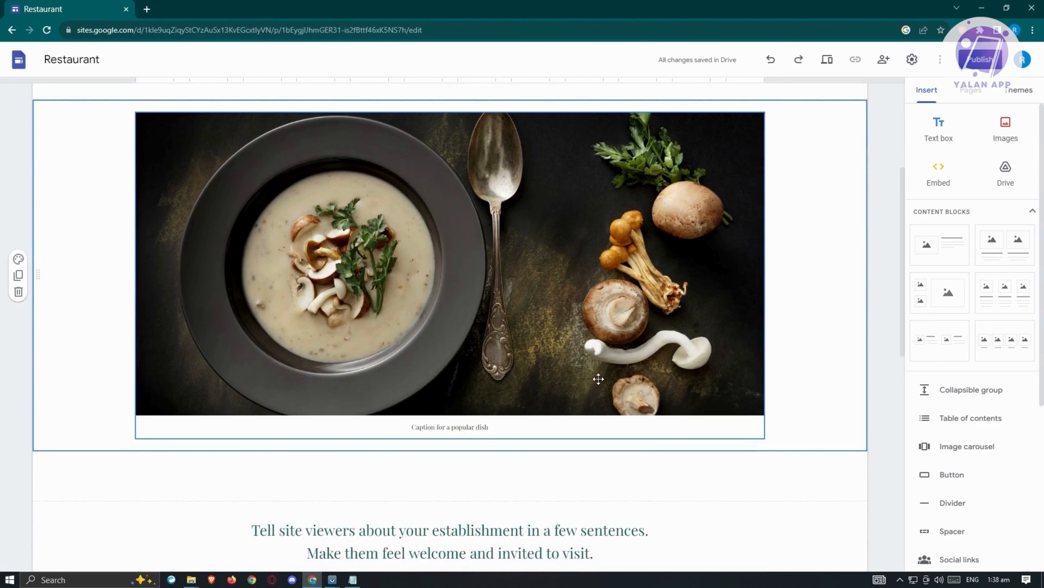
scroll(658, 368, up, 3)
click(478, 334)
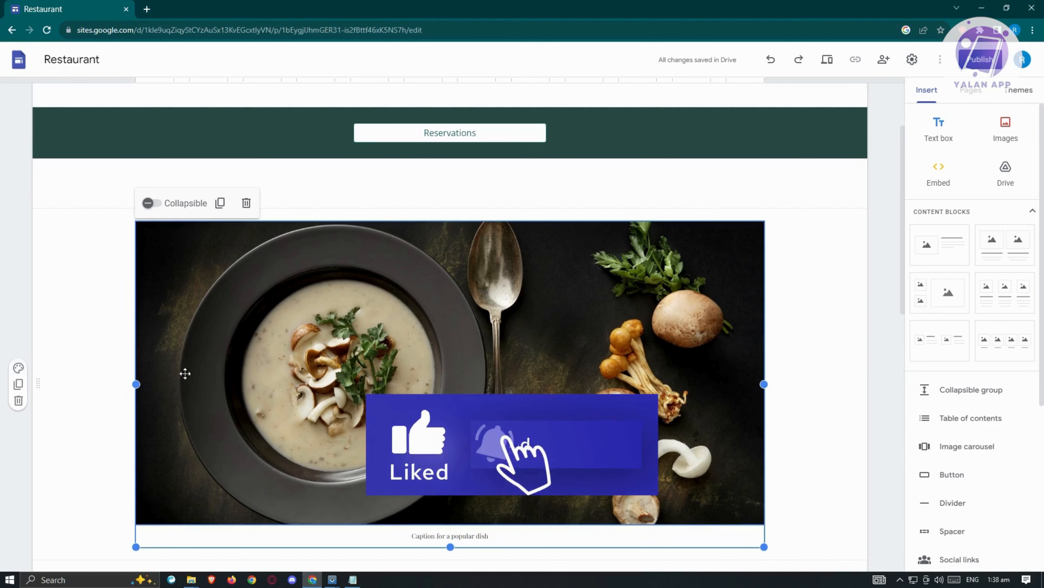
scroll(547, 360, down, 3)
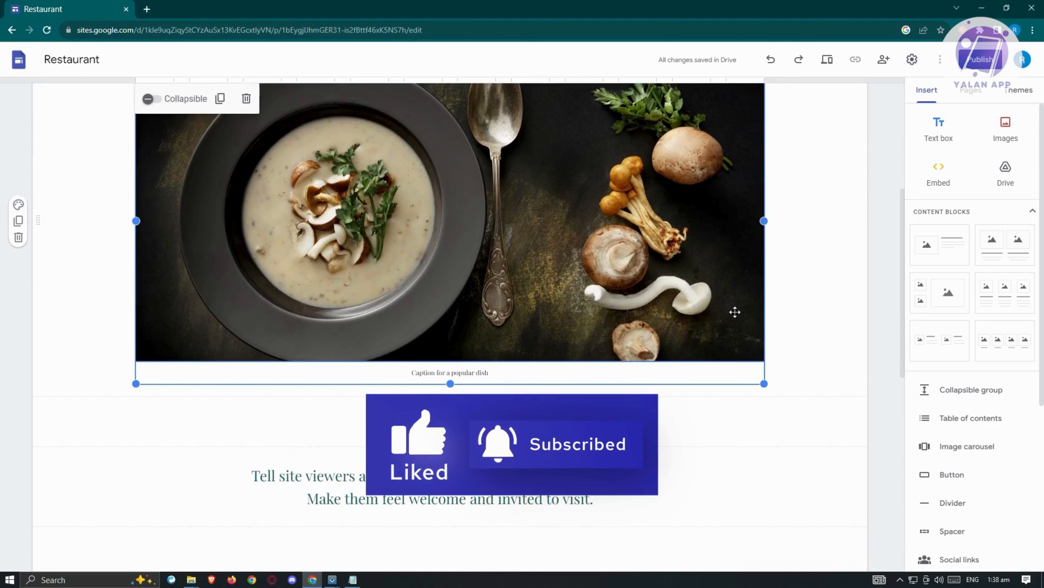
scroll(437, 316, up, 1)
click(437, 316)
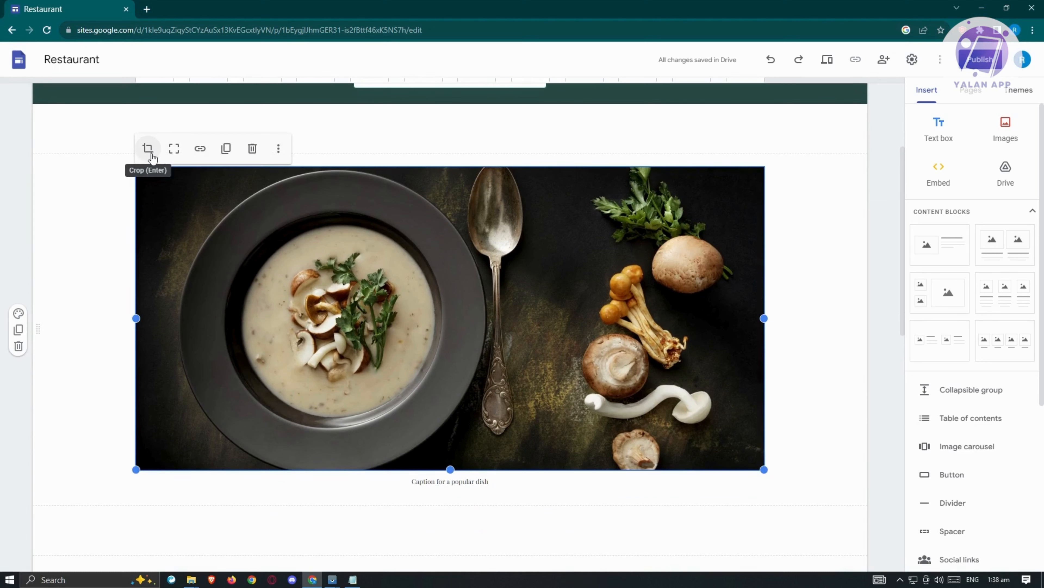
click(201, 151)
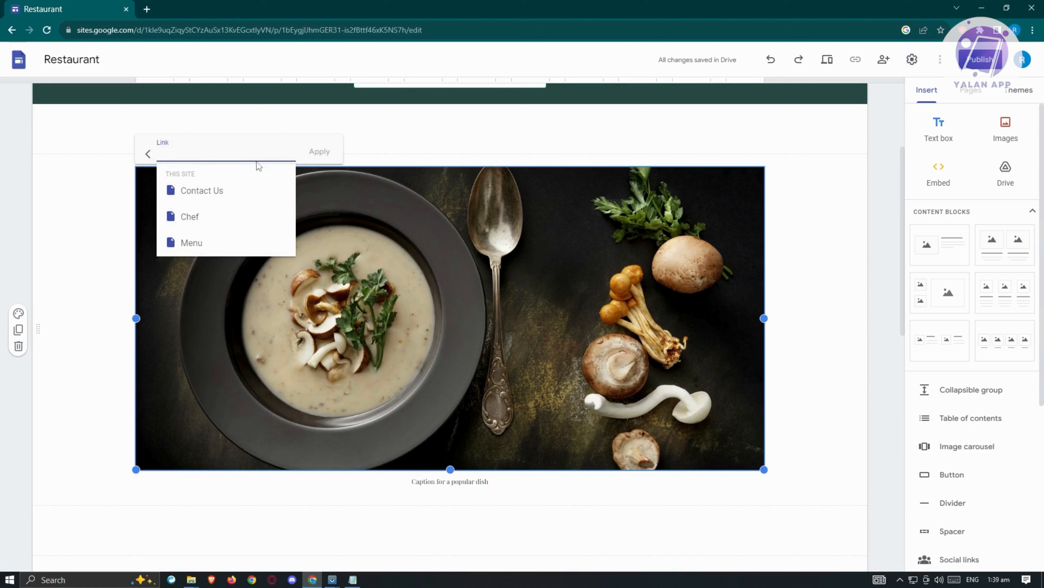
click(147, 154)
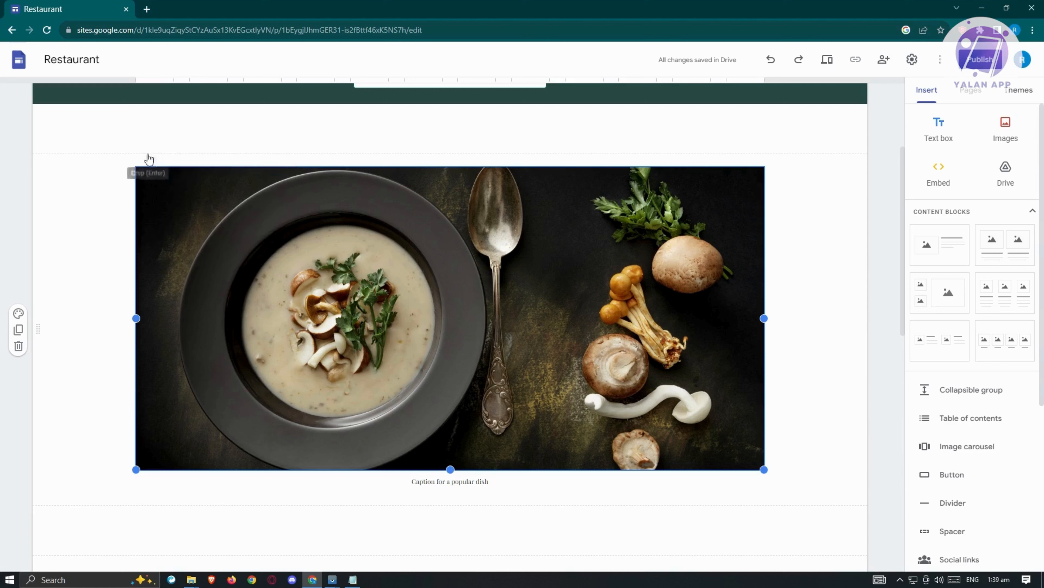
Replace the soup image with pexels-spencer-davis-4393021.jpg uploaded from the Downloads folder
click(278, 149)
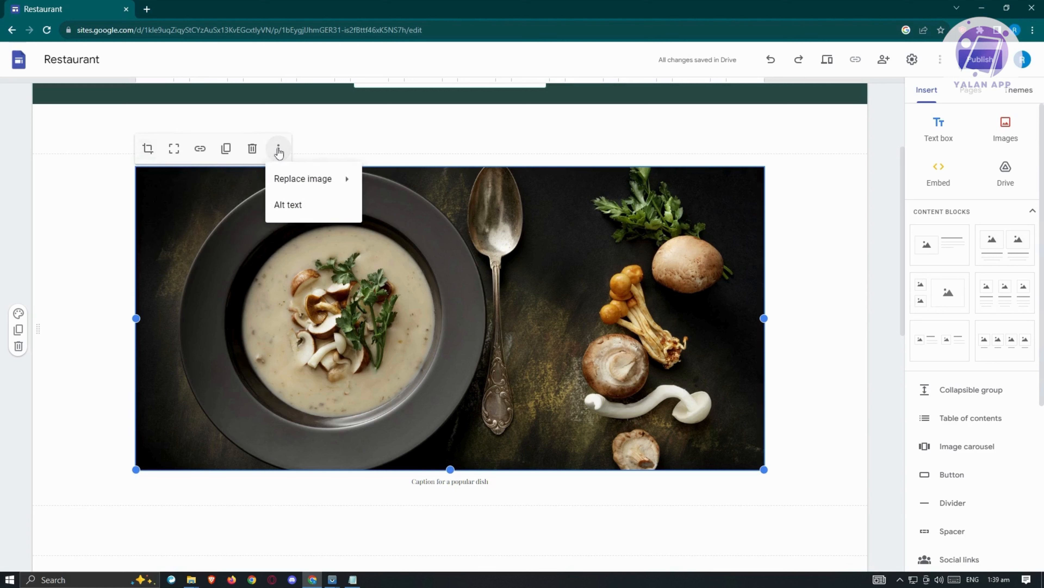
mouse_move(335, 181)
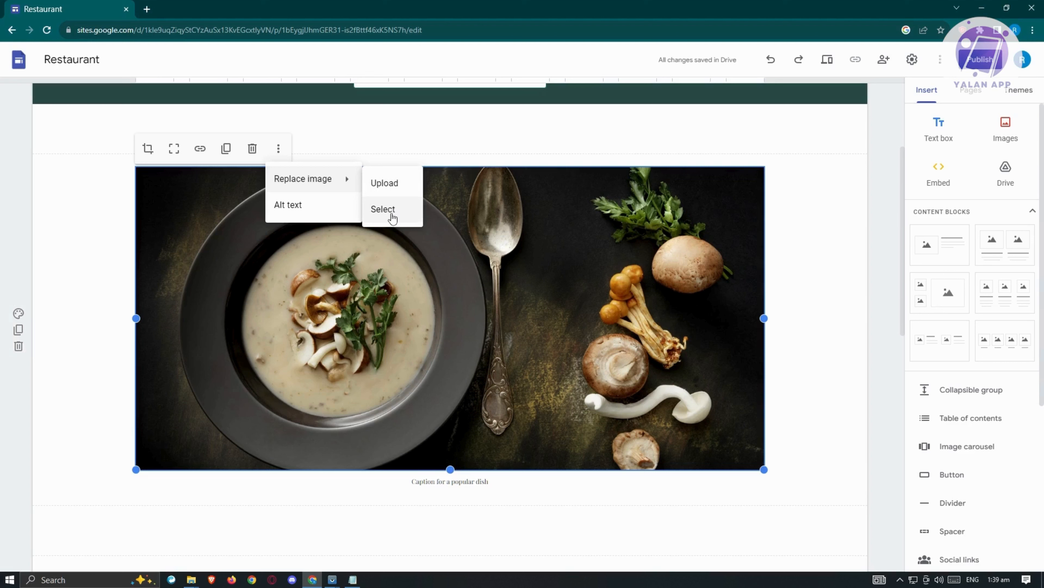
click(391, 186)
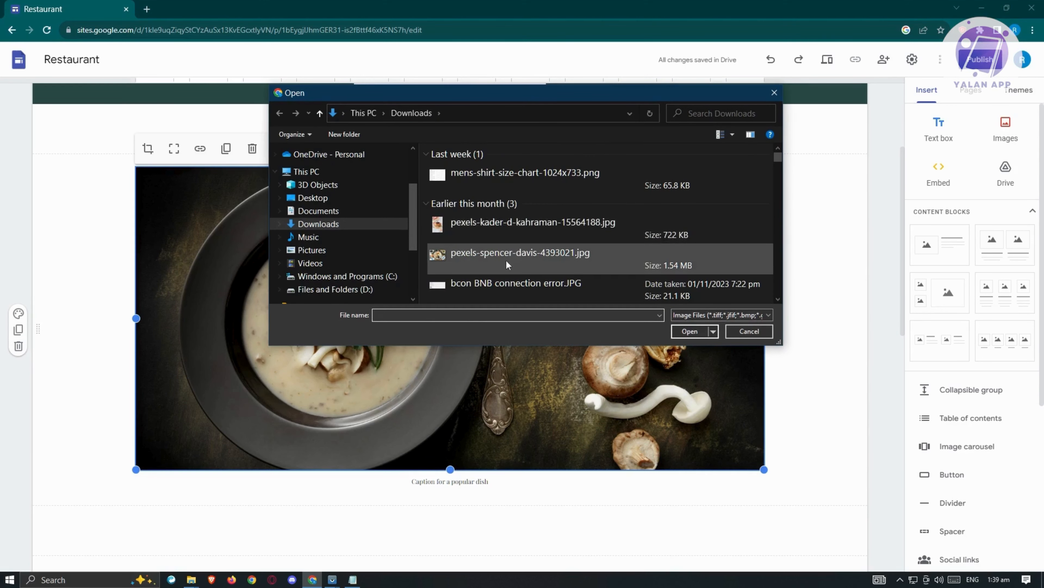
click(521, 267)
click(686, 328)
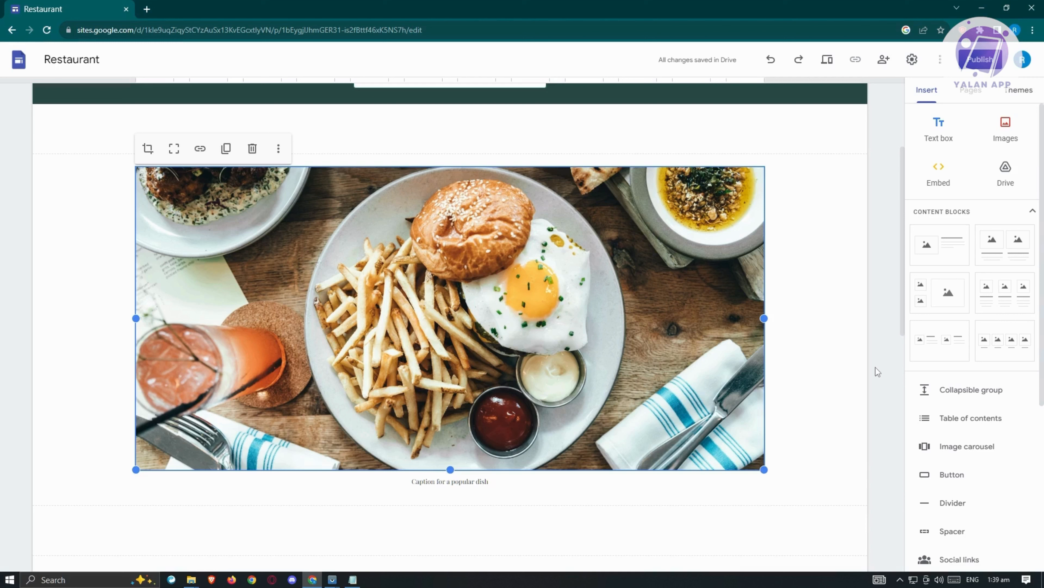
Add the content block with three images in a row, each with text underneath, to the page
scroll(876, 368, down, 10)
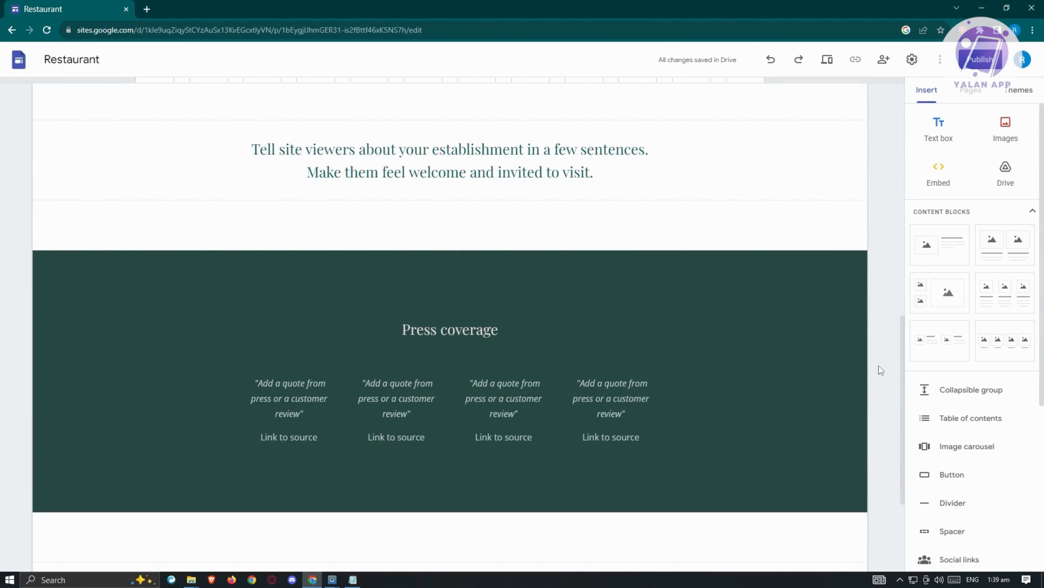
scroll(879, 366, up, 4)
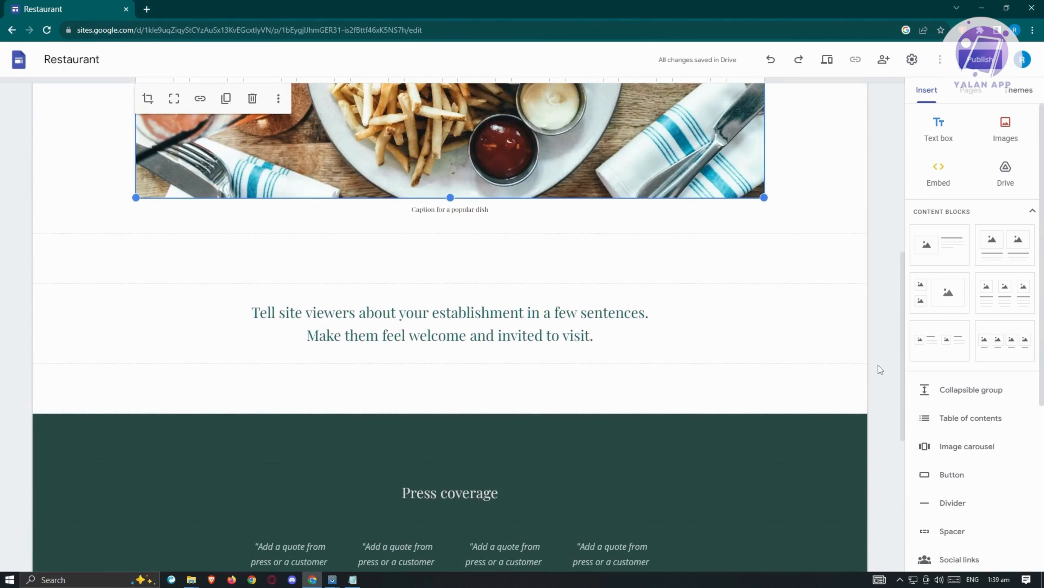
click(530, 300)
click(777, 285)
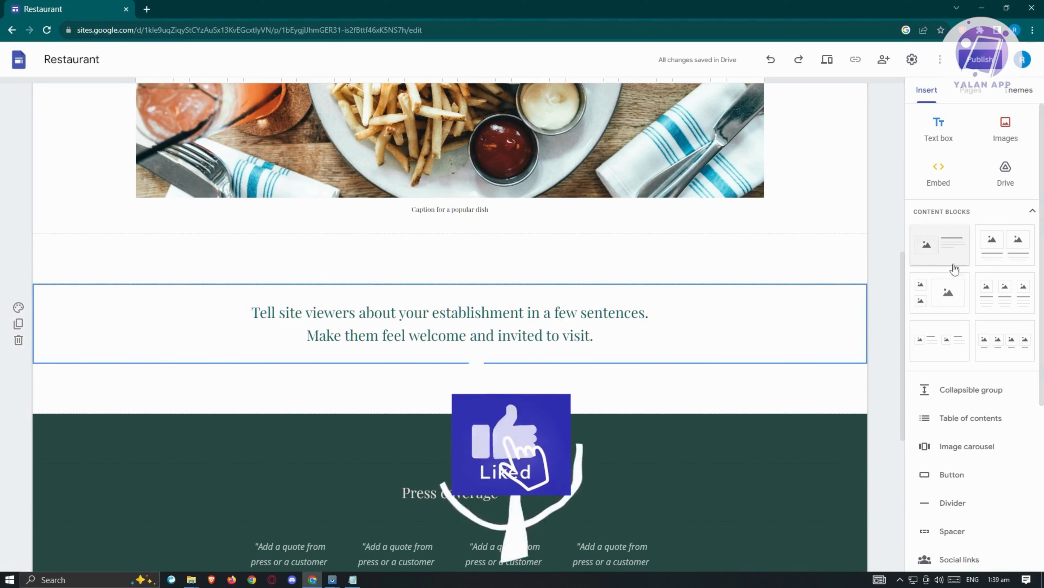
scroll(954, 354, down, 3)
scroll(956, 346, up, 3)
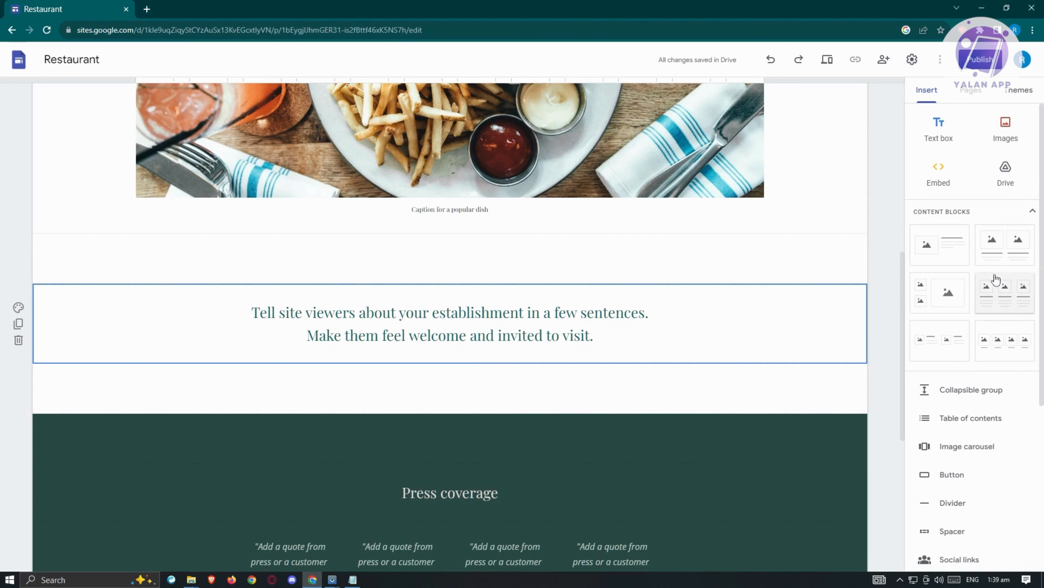
click(1004, 300)
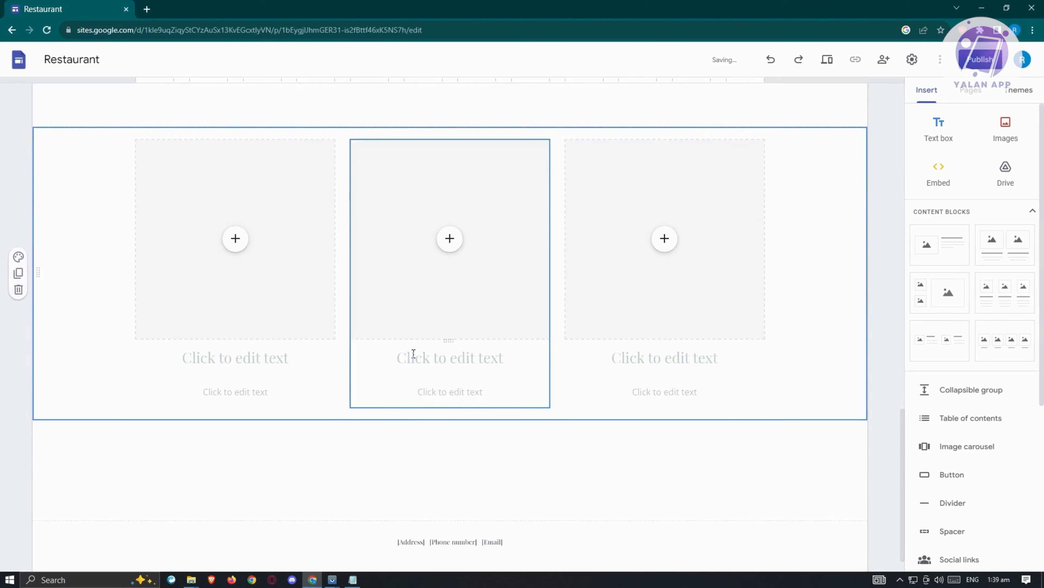
Move the new three-image section up between the establishment description and the Press coverage section
scroll(413, 353, up, 15)
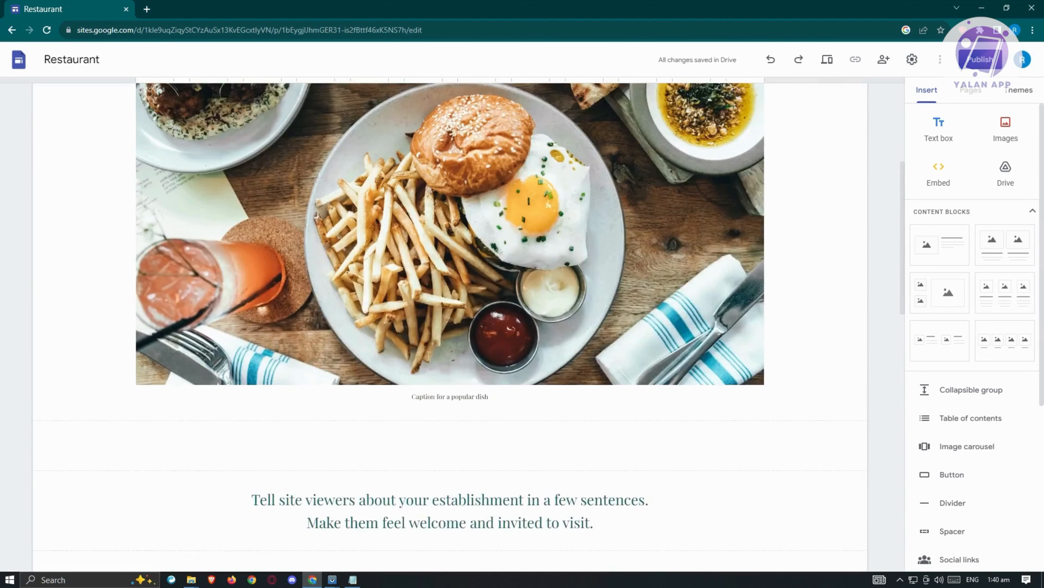
scroll(428, 355, down, 15)
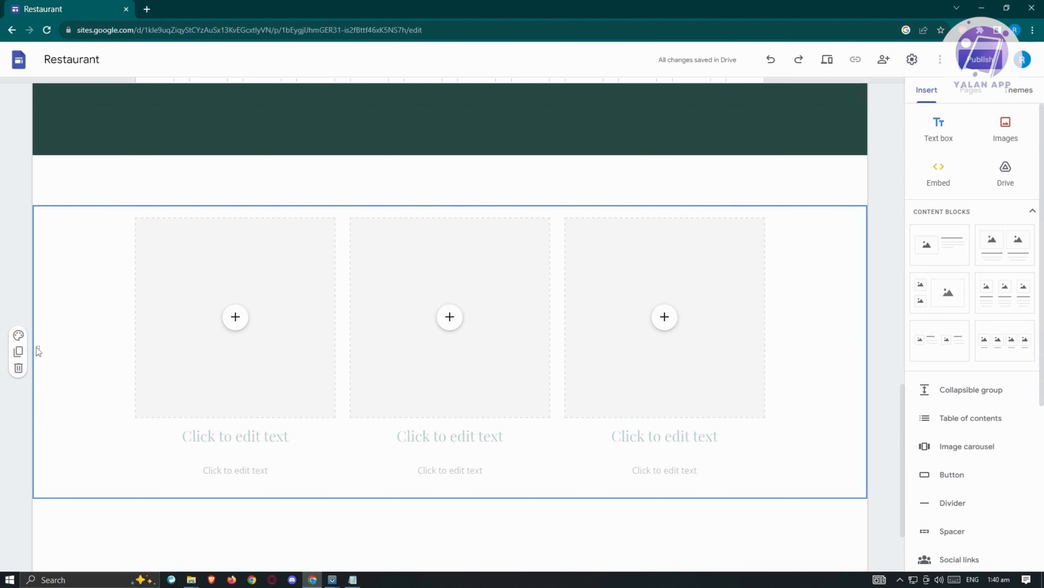
drag(36, 348, 50, 263)
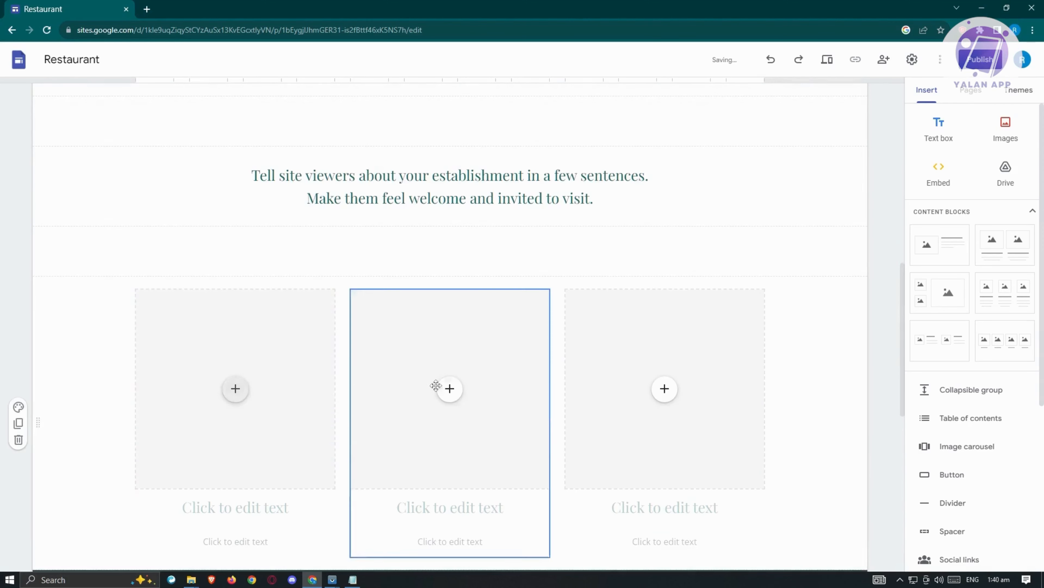
Upload pexels-kader-d-kahraman-15564188.jpg from Downloads into the first image placeholder of the three-image section
scroll(473, 325, up, 3)
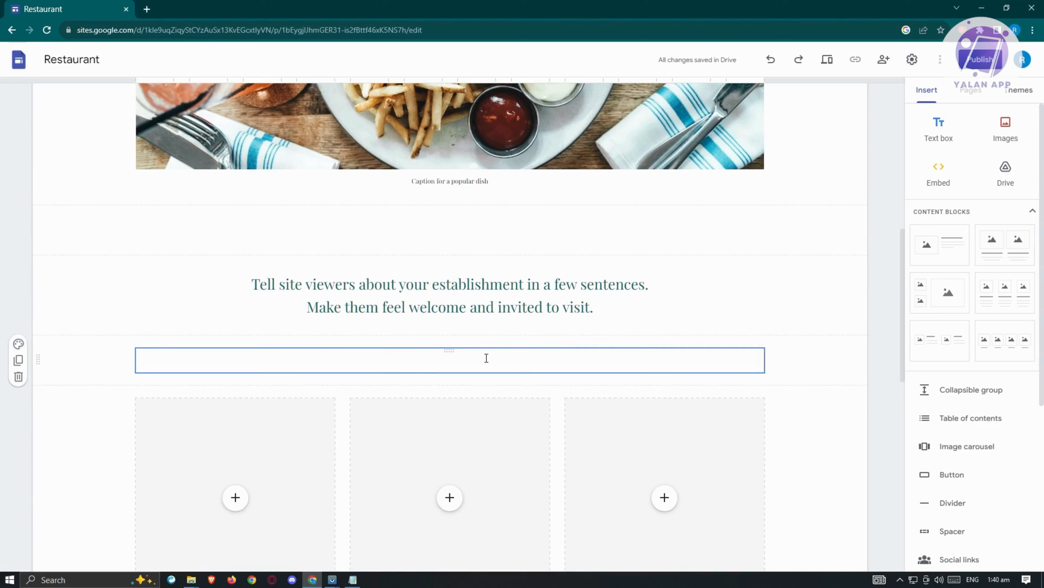
scroll(628, 366, down, 4)
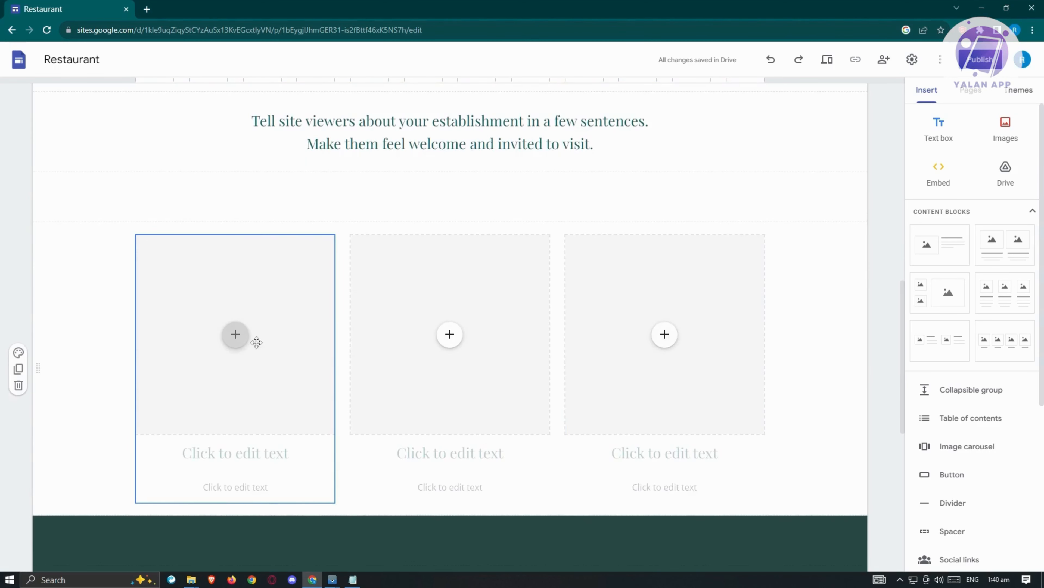
click(236, 334)
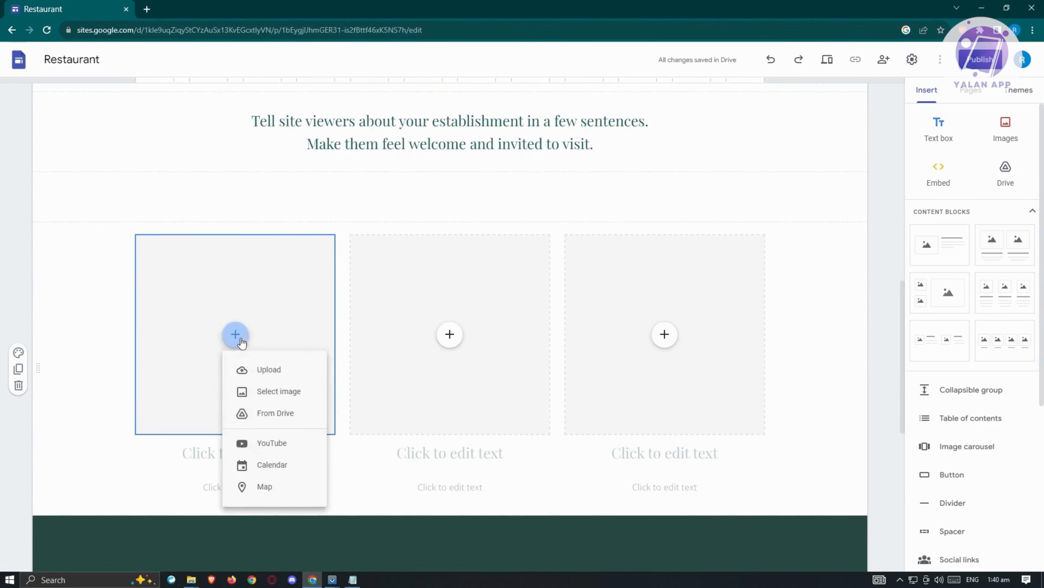
key(Escape)
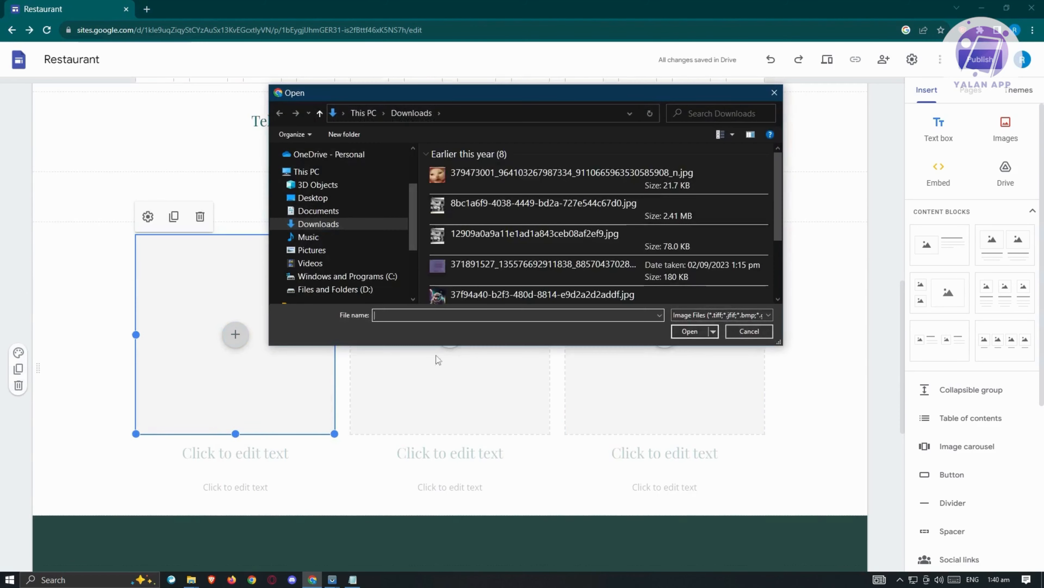
scroll(474, 245, up, 3)
click(531, 224)
click(700, 331)
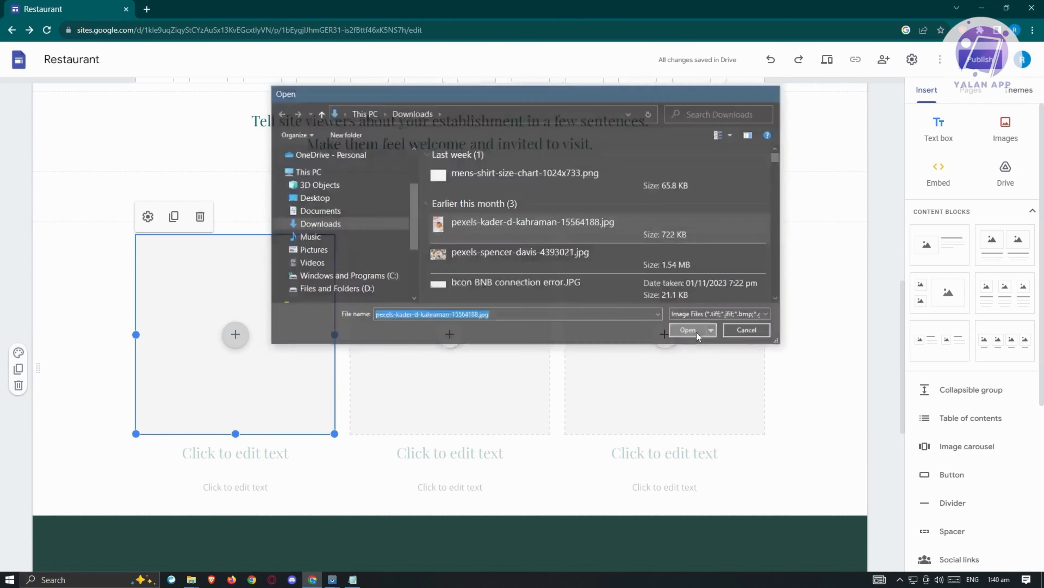
Enter "FOOD IS GOOD" as the heading and "TEST" as the text under the first image of the three-image section
click(261, 454)
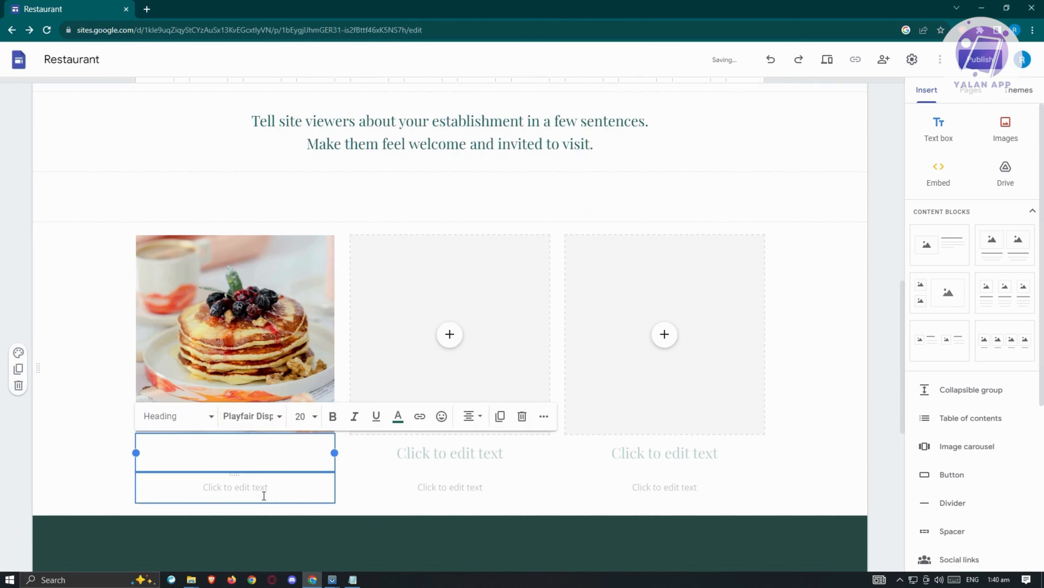
click(237, 490)
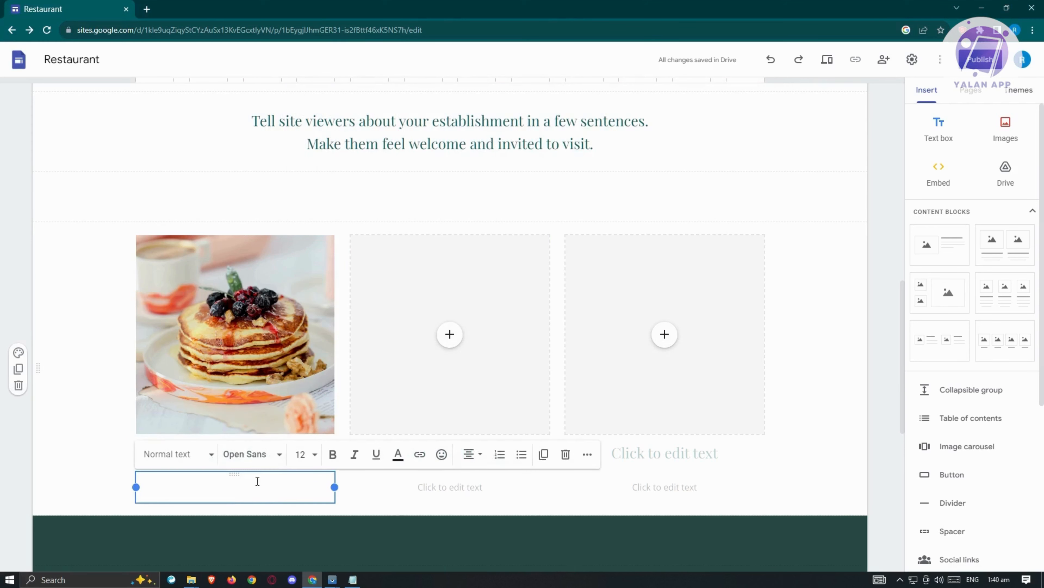
text(TEST)
click(205, 469)
drag(254, 466, 264, 459)
click(268, 456)
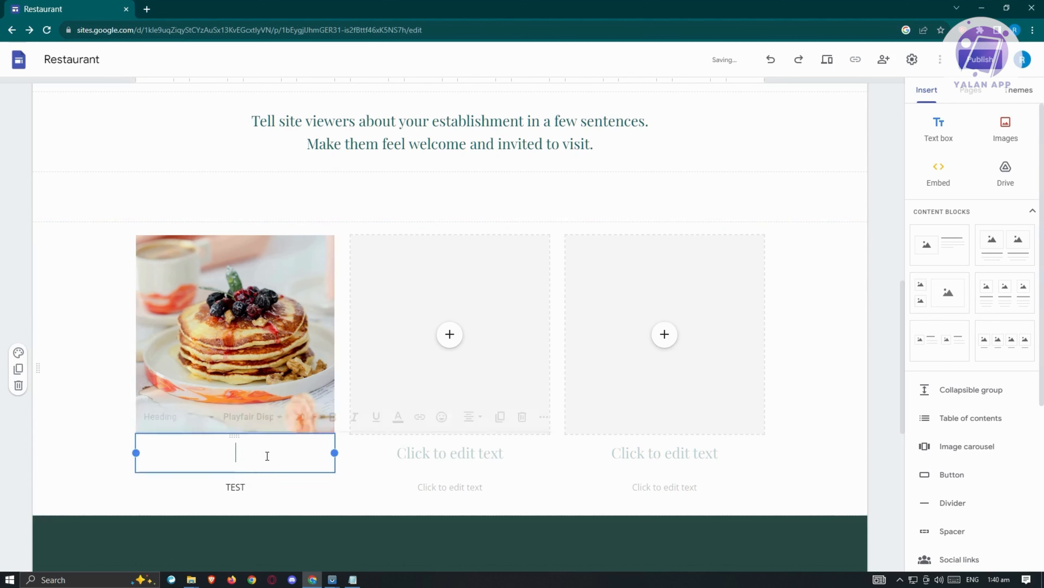
text(FOOD IS GOD)
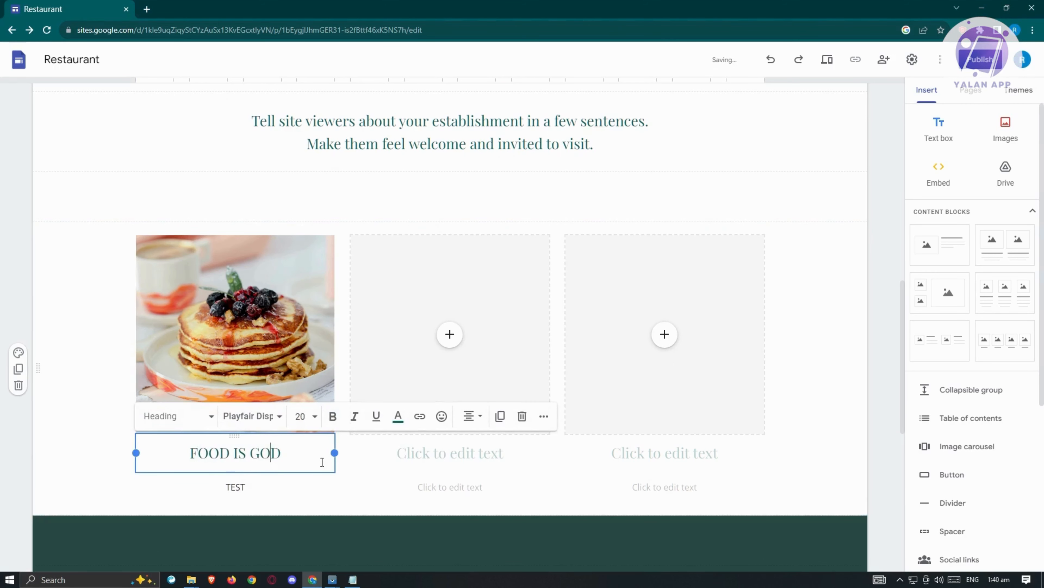
text(O)
Delete the whole three-image section above Press coverage
click(35, 469)
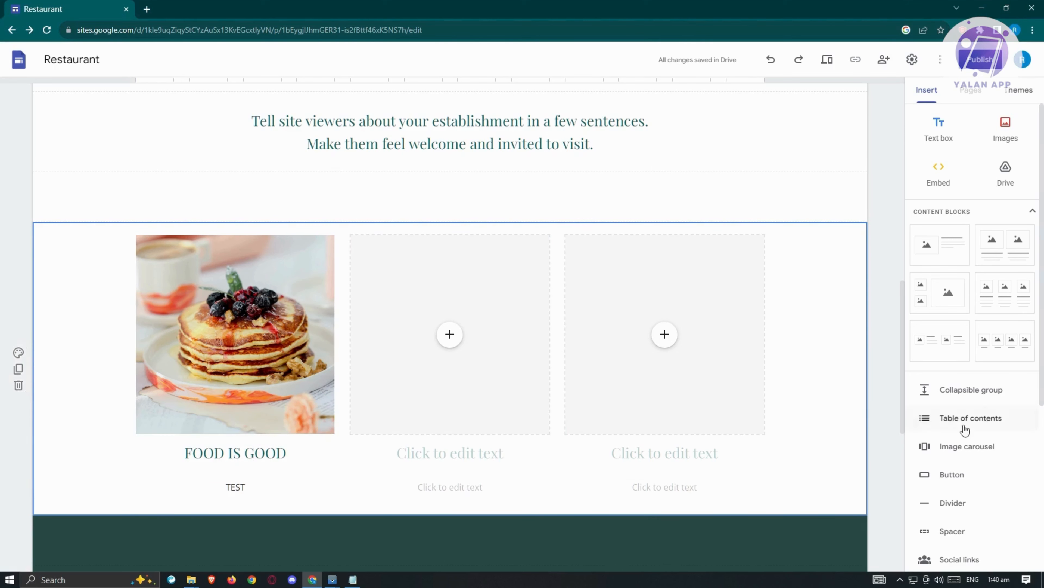
scroll(949, 422, down, 4)
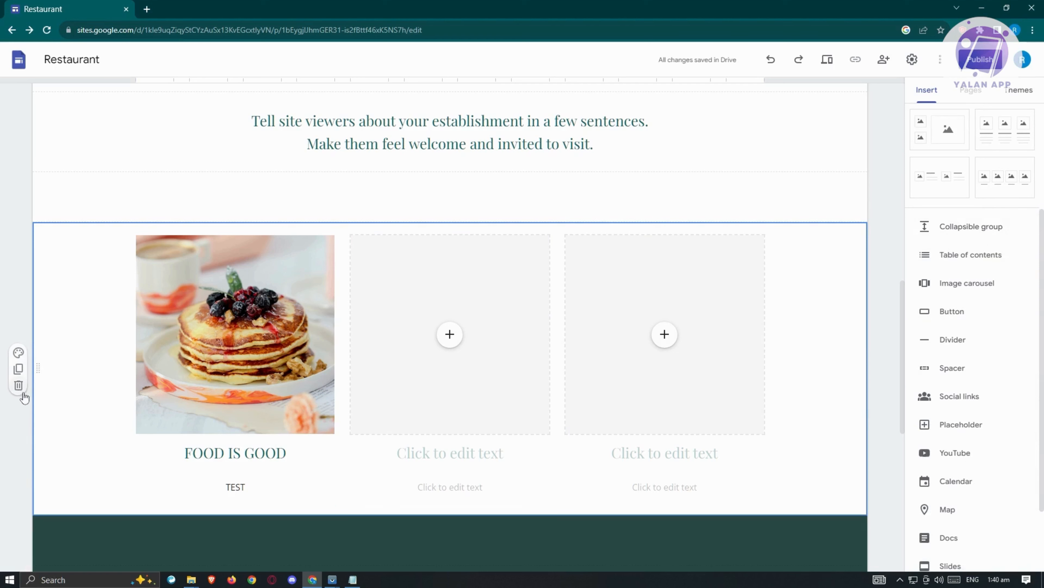
click(18, 385)
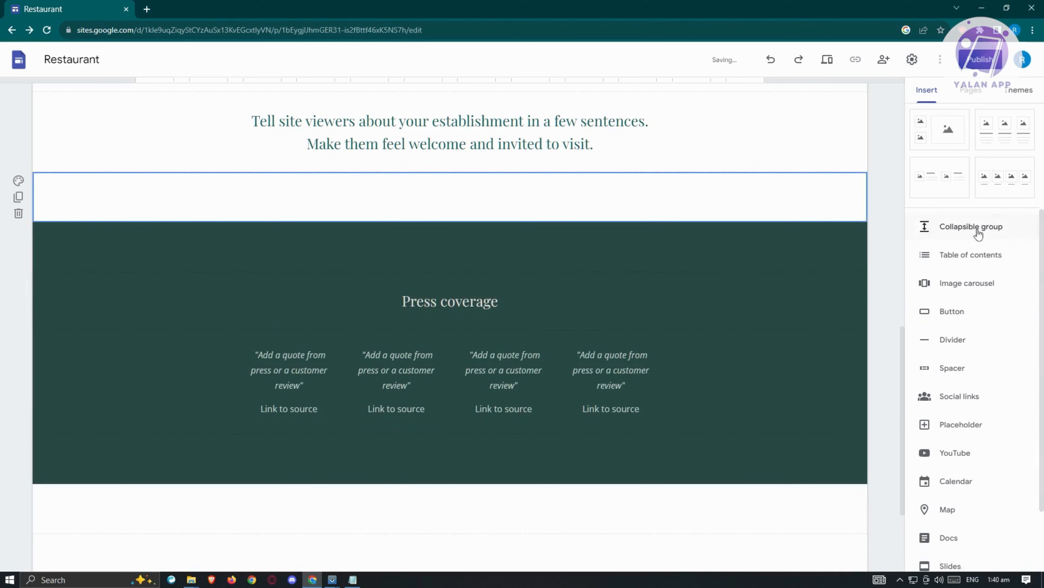
Insert a collapsible group above Press coverage with the heading "HEYYY" and the body text "HI"
click(930, 233)
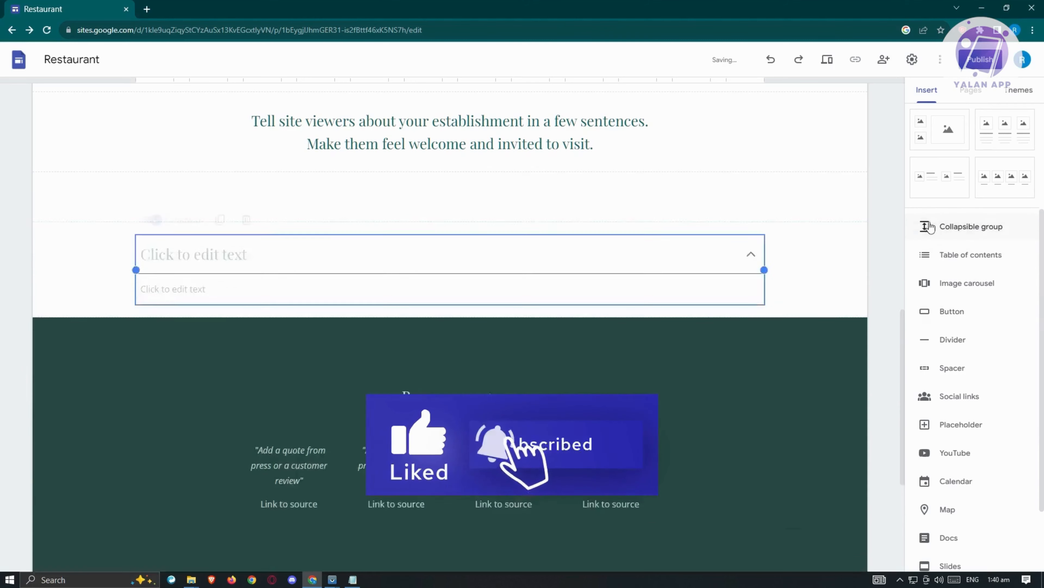
click(260, 275)
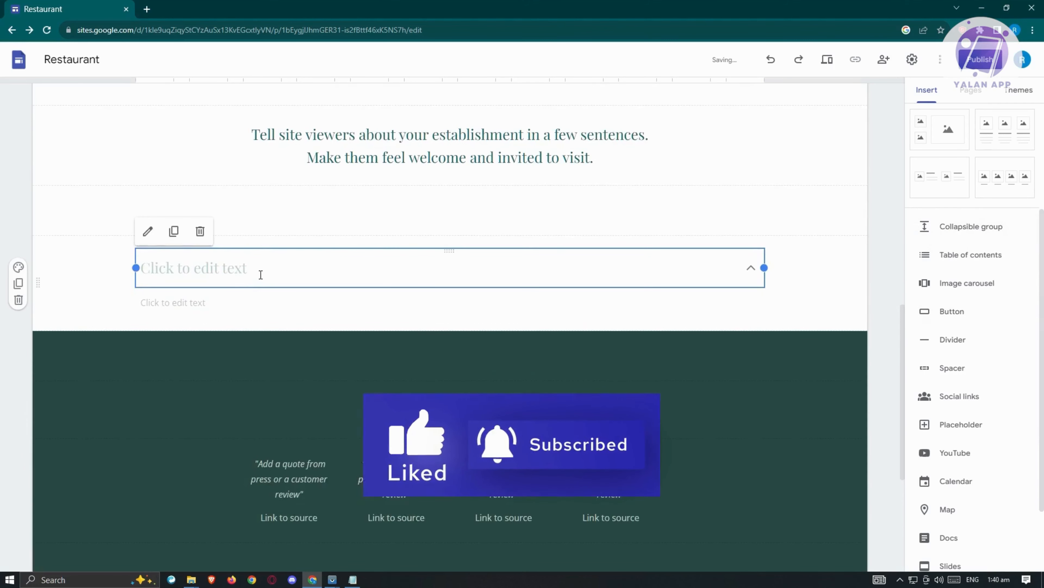
click(260, 274)
click(206, 296)
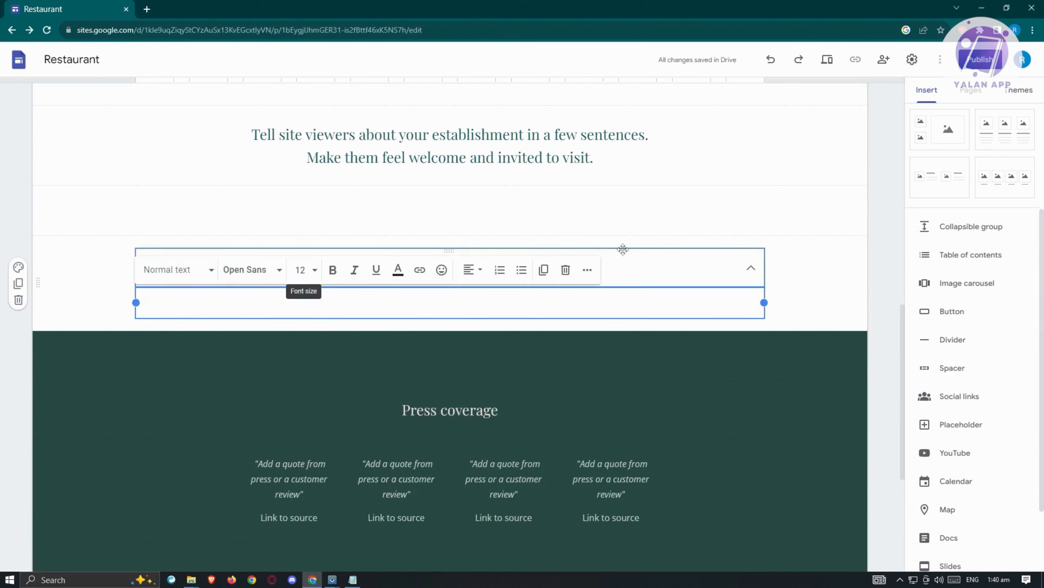
click(658, 267)
text(HEYYY)
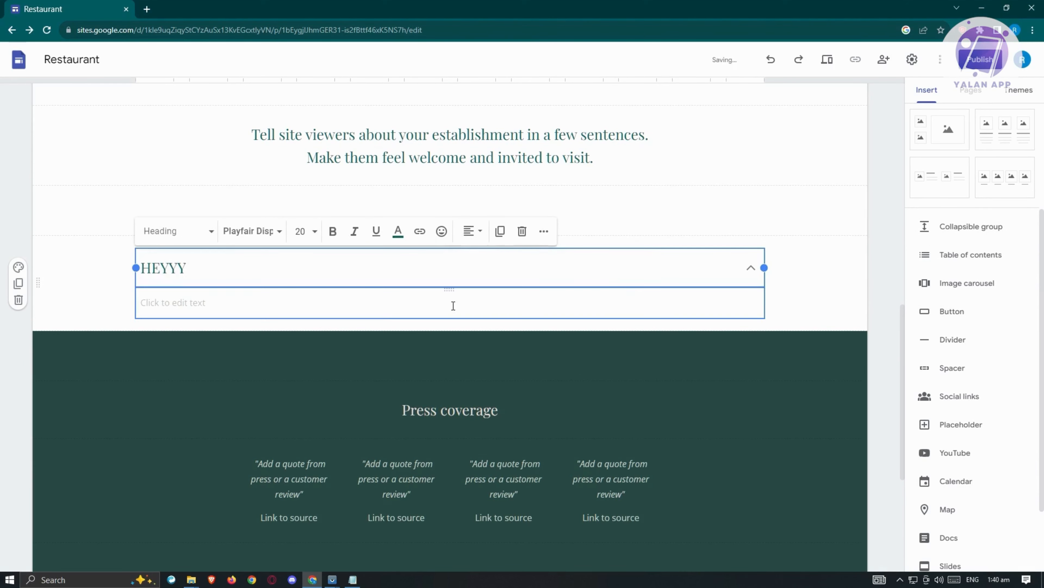
click(389, 306)
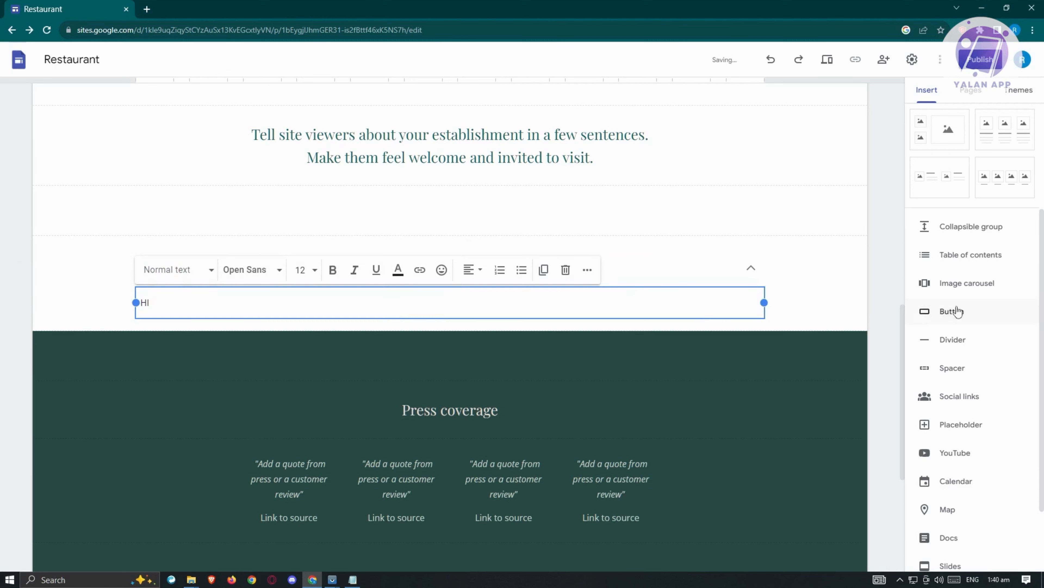
Insert a table of contents and move it between the HEYYY group and the Press coverage section
click(961, 266)
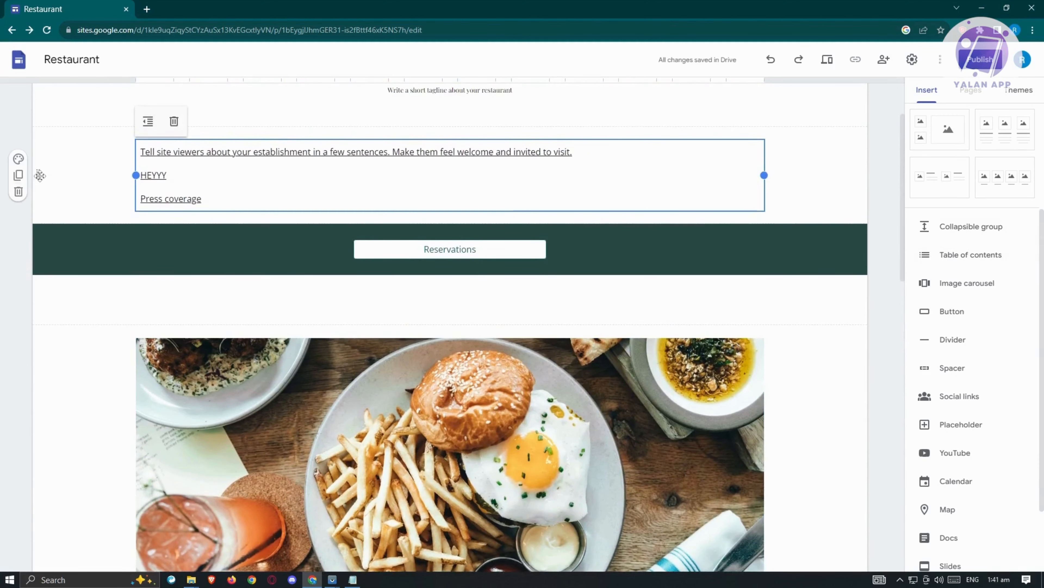
drag(38, 175, 118, 437)
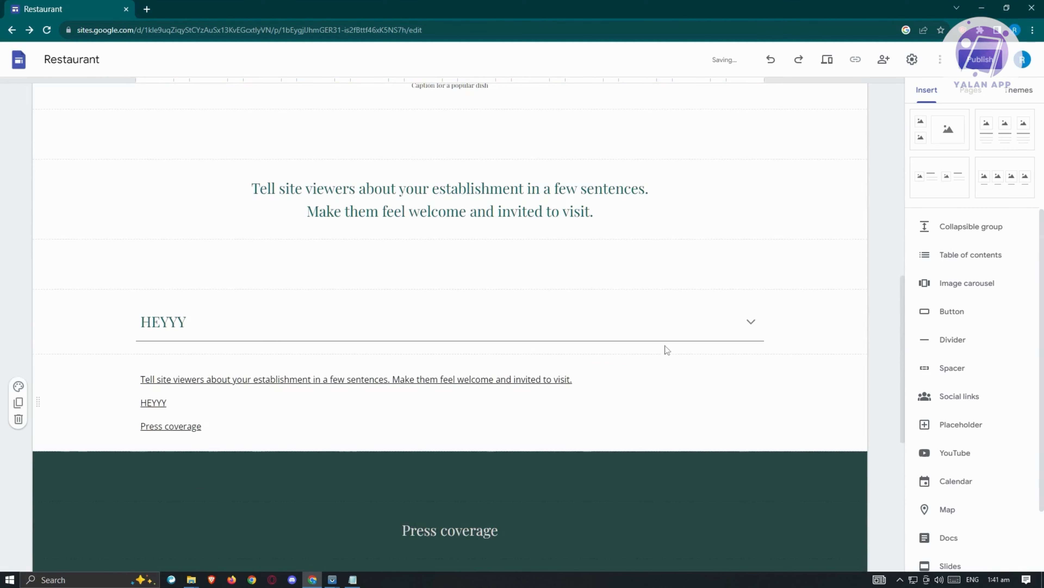
Try expanding and collapsing the HEYYY group, and delete the table of contents section below it
click(754, 326)
click(753, 321)
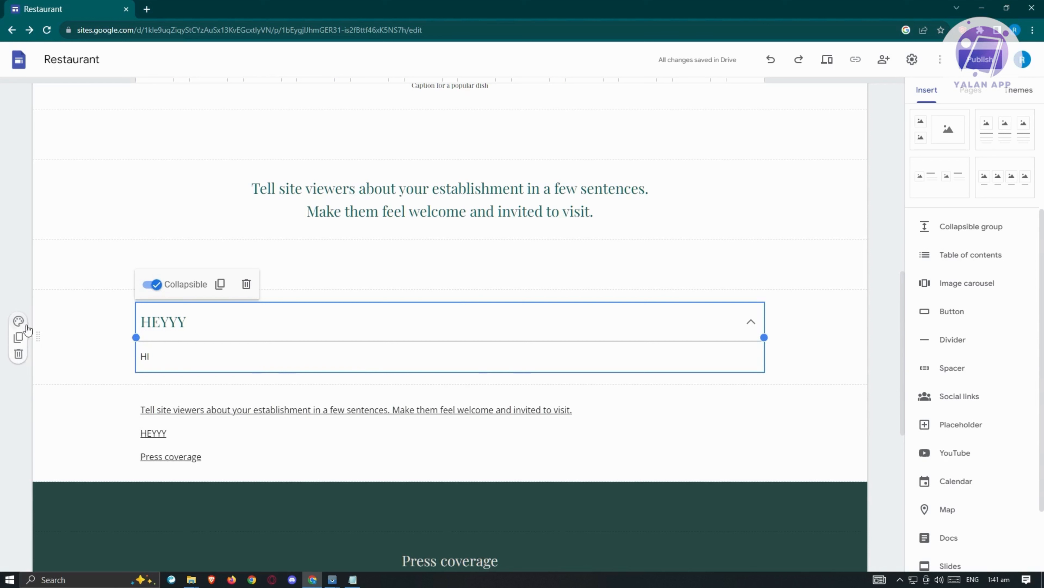
click(18, 357)
click(18, 419)
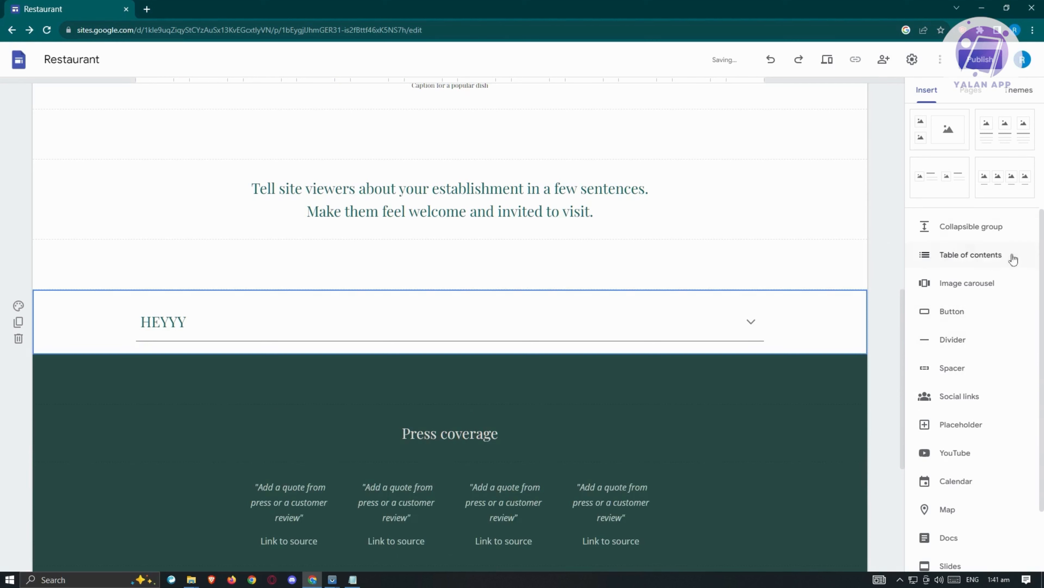
scroll(996, 286, down, 2)
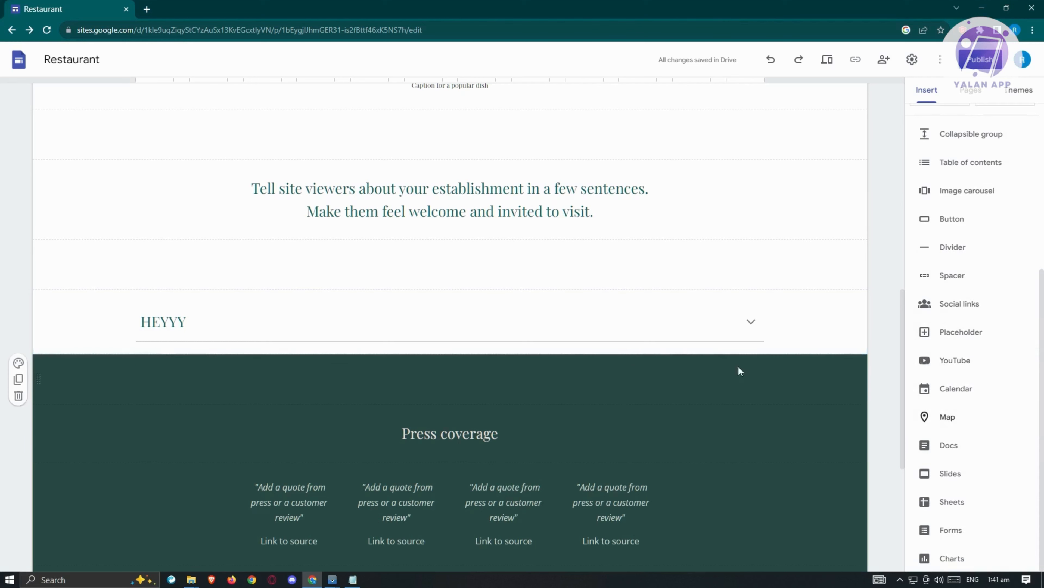
click(963, 428)
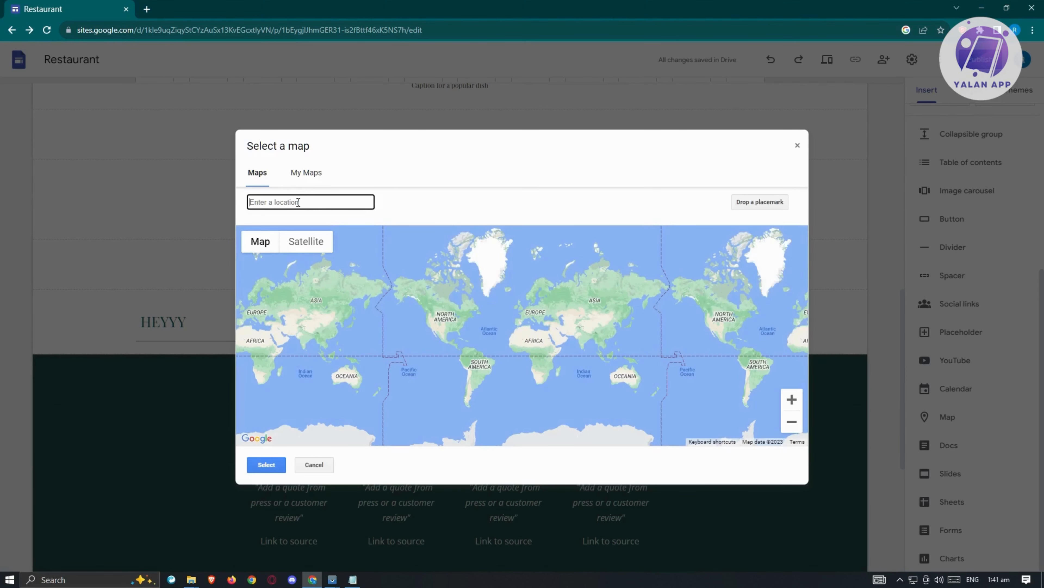
click(798, 148)
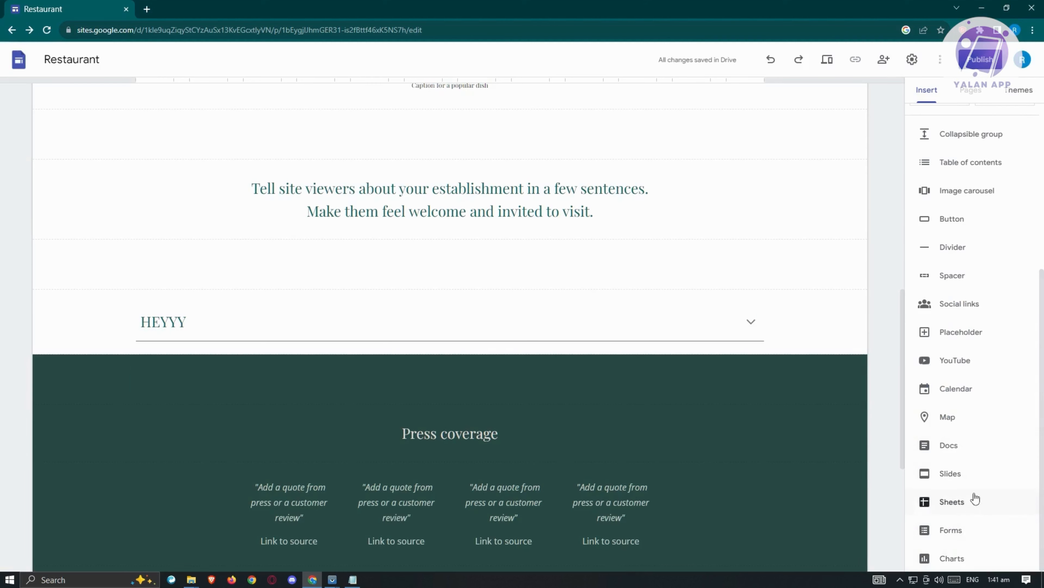
Open the list of the site's pages
scroll(975, 496, up, 5)
scroll(977, 497, up, 1)
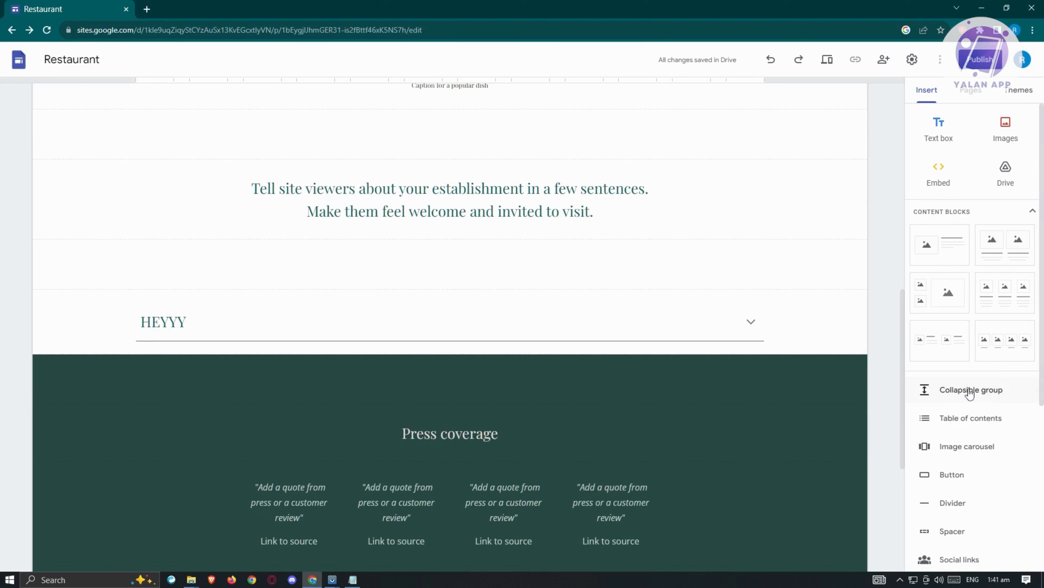
click(970, 94)
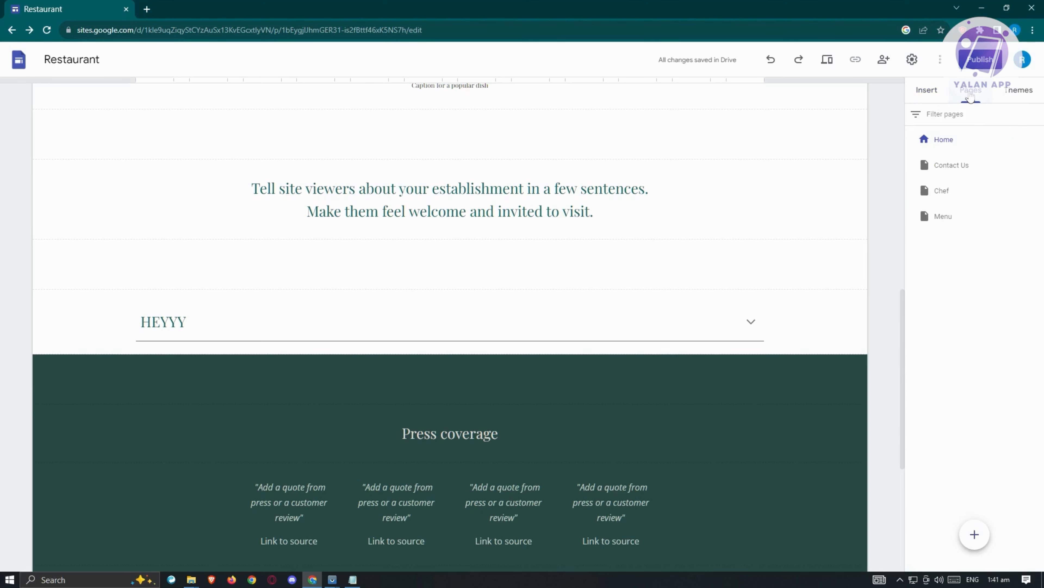
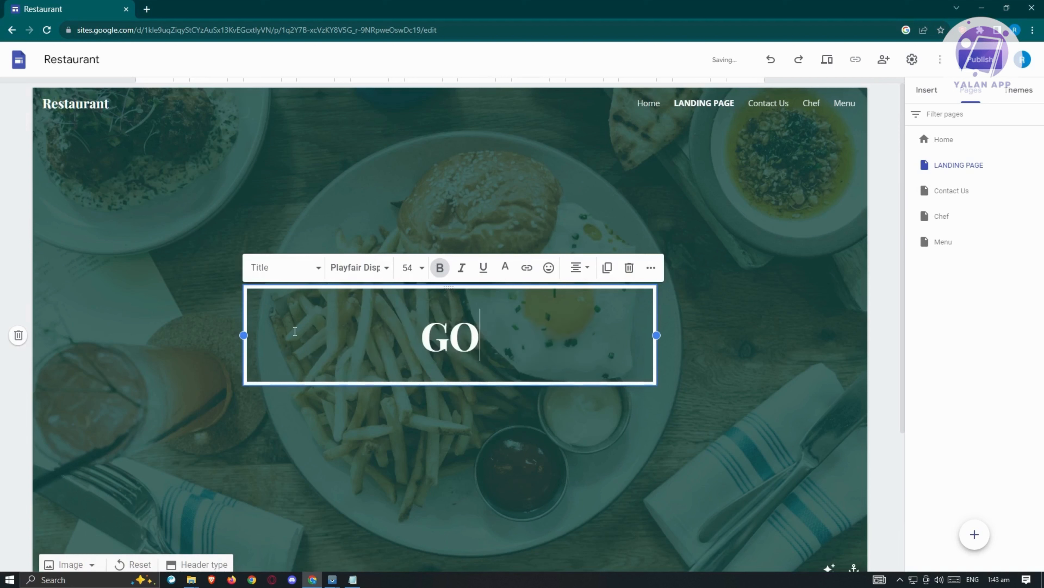
Set the header title of the LANDING PAGE to "FOOD IS GOOD"
key(BackSpace)
key(BackSpace)
text(FOOD IS GOOD)
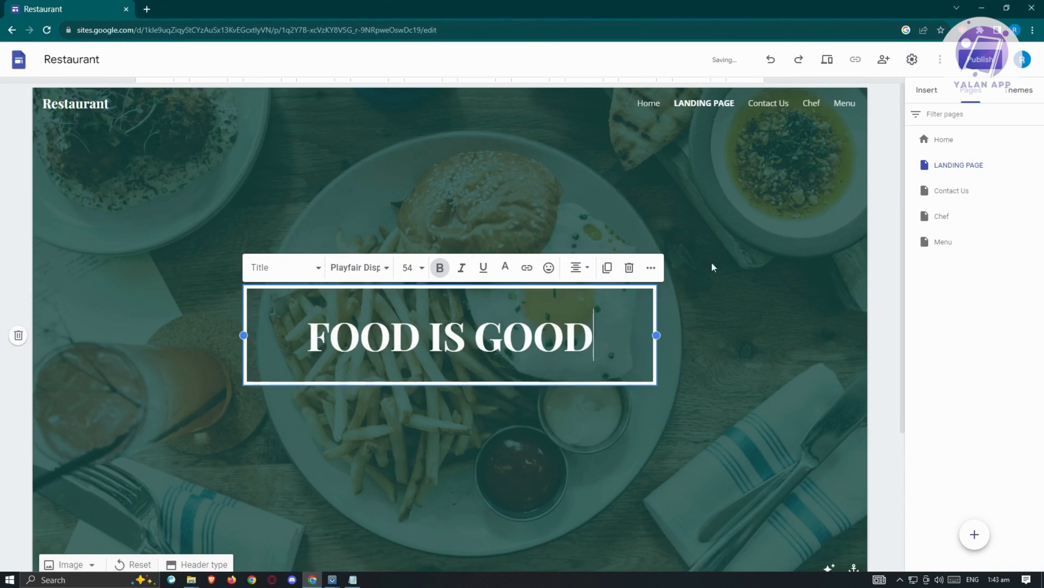
click(738, 252)
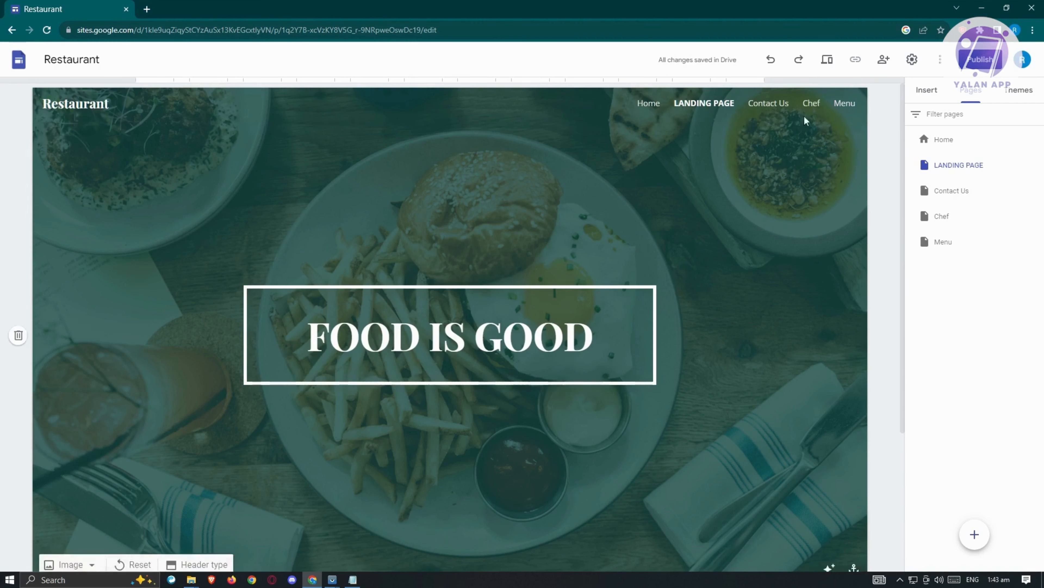
Set the site's navigation mode to Side, and check the navigation sidebar by showing and hiding it
click(21, 106)
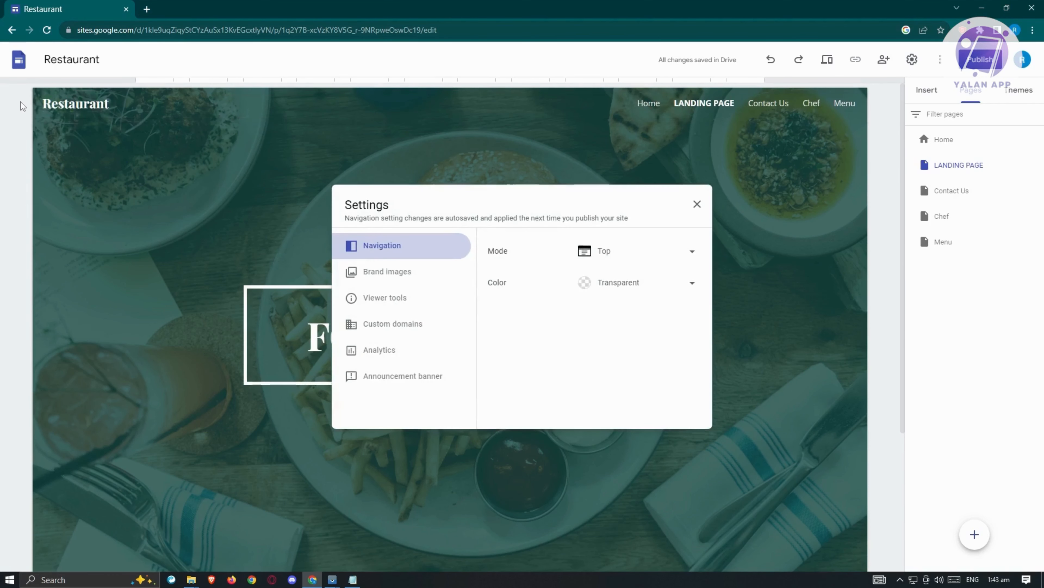
click(693, 252)
click(612, 284)
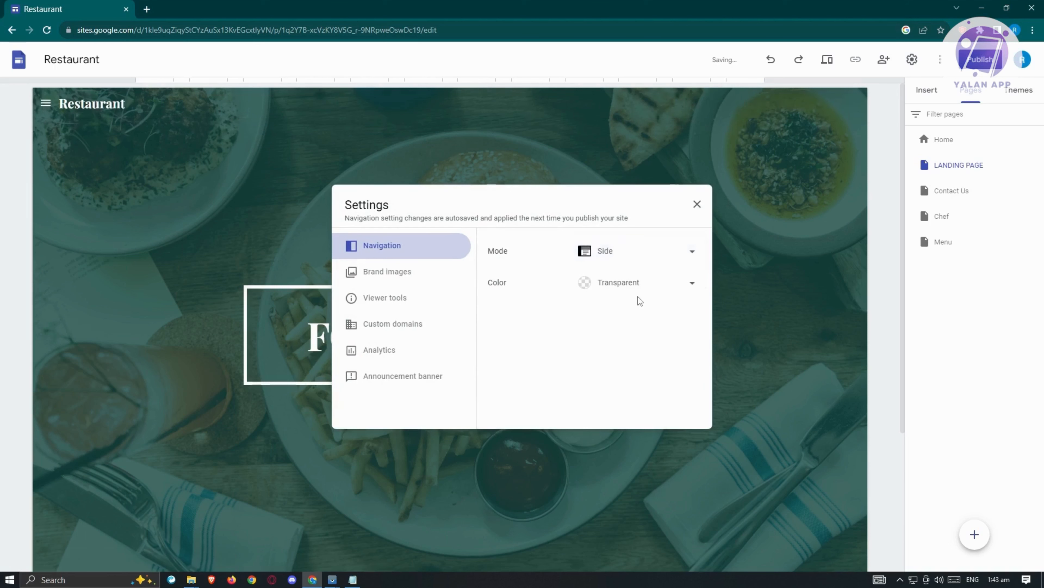
click(696, 205)
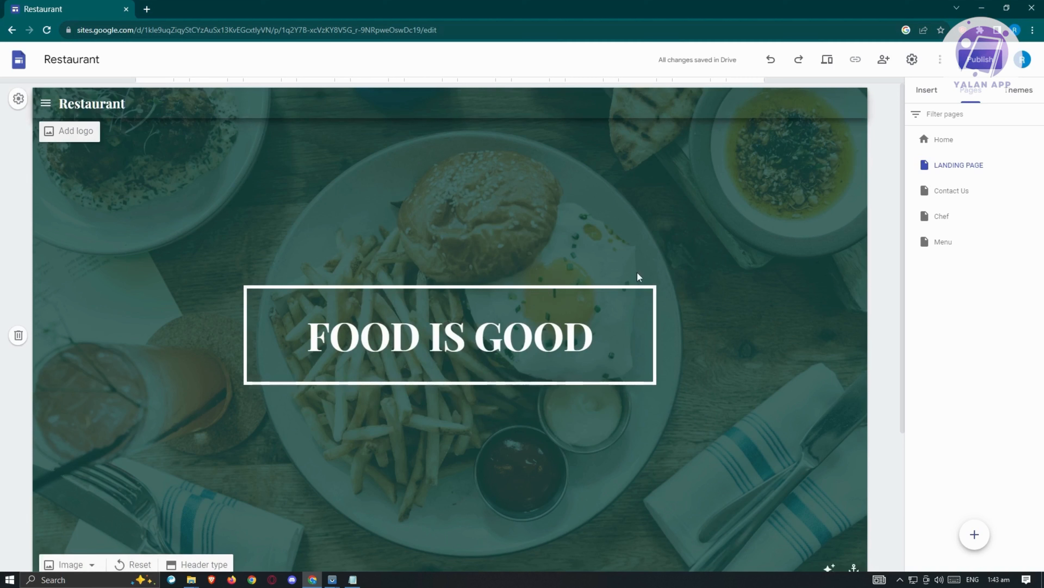
click(44, 108)
click(249, 147)
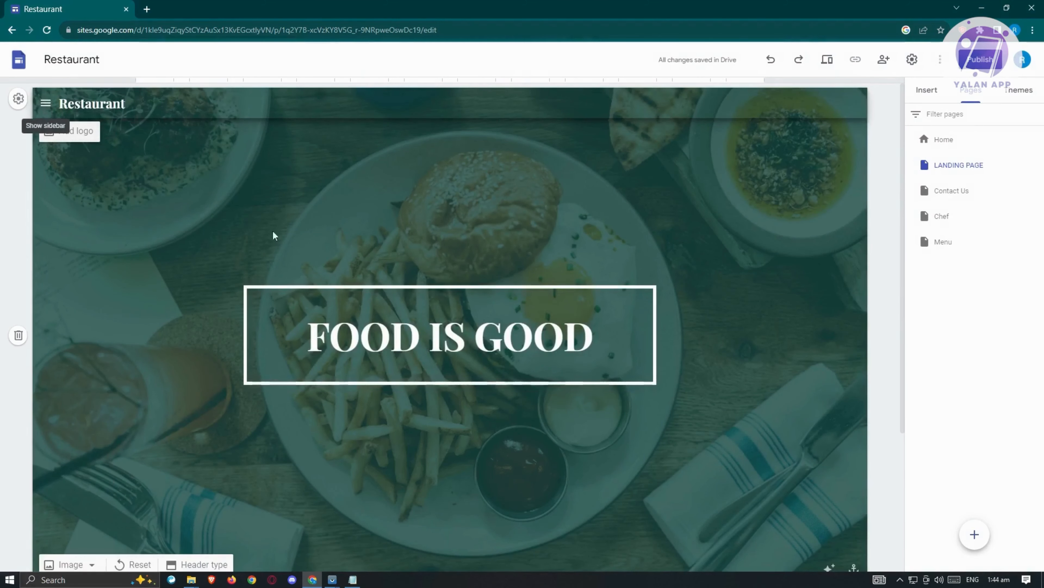
Add the content block with one image and text beside it below the landing page's header
scroll(523, 368, down, 5)
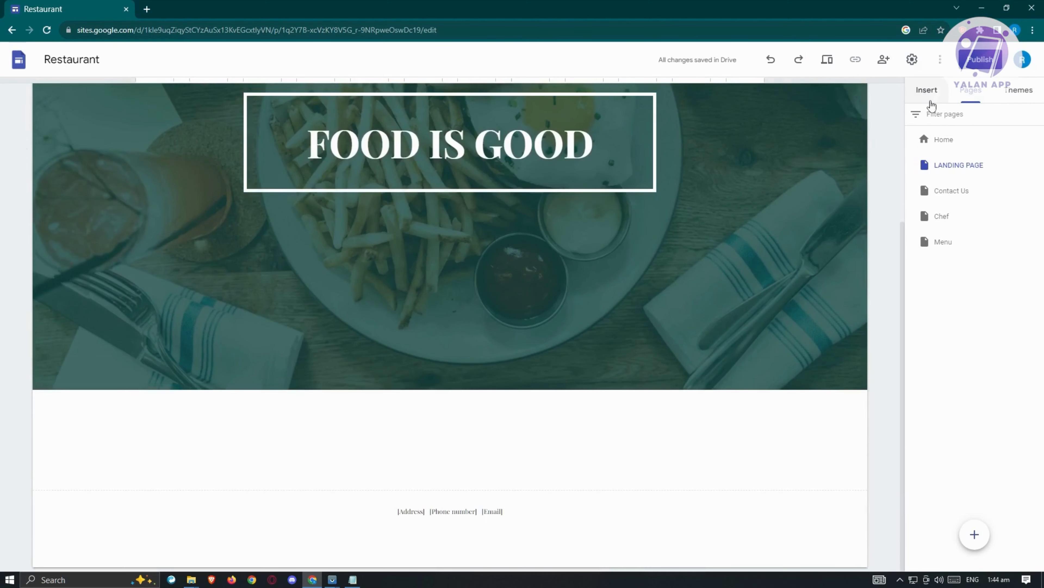
click(928, 91)
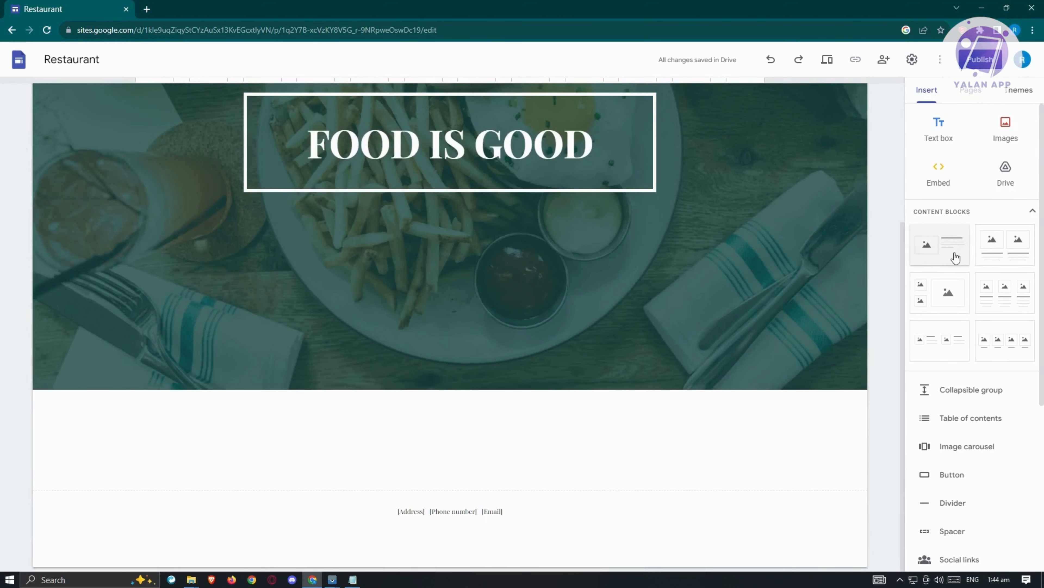
drag(954, 252, 394, 479)
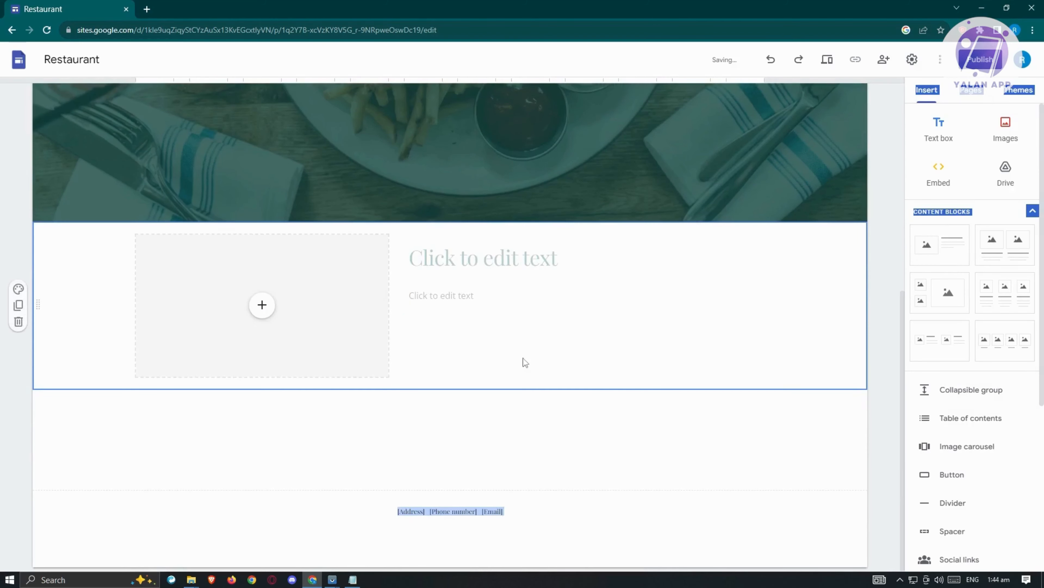
Upload pexels-kader-d-kahraman-15564188.jpg from Downloads into the image placeholder of the new content block
click(271, 316)
click(271, 316)
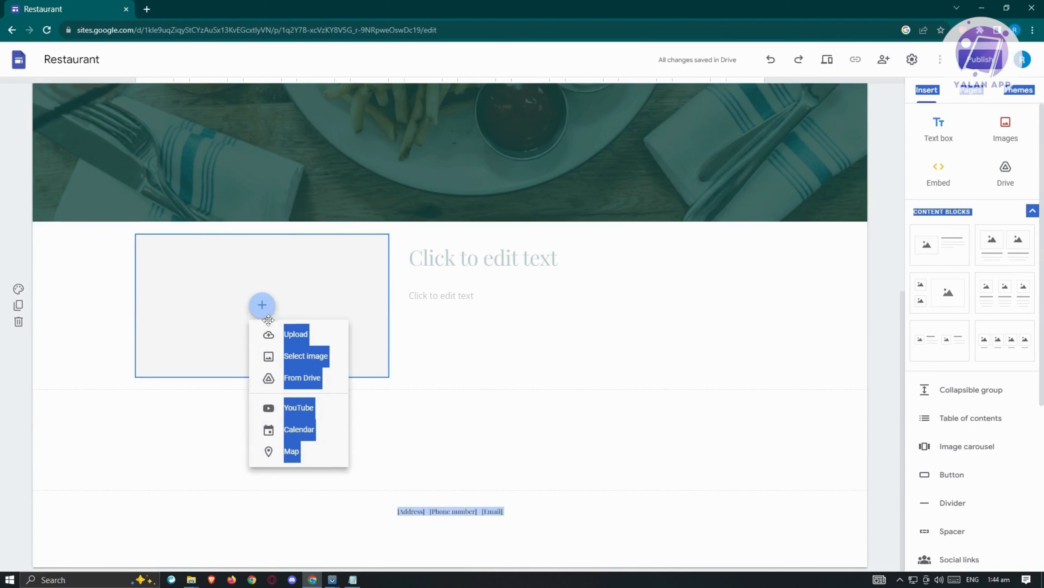
click(285, 340)
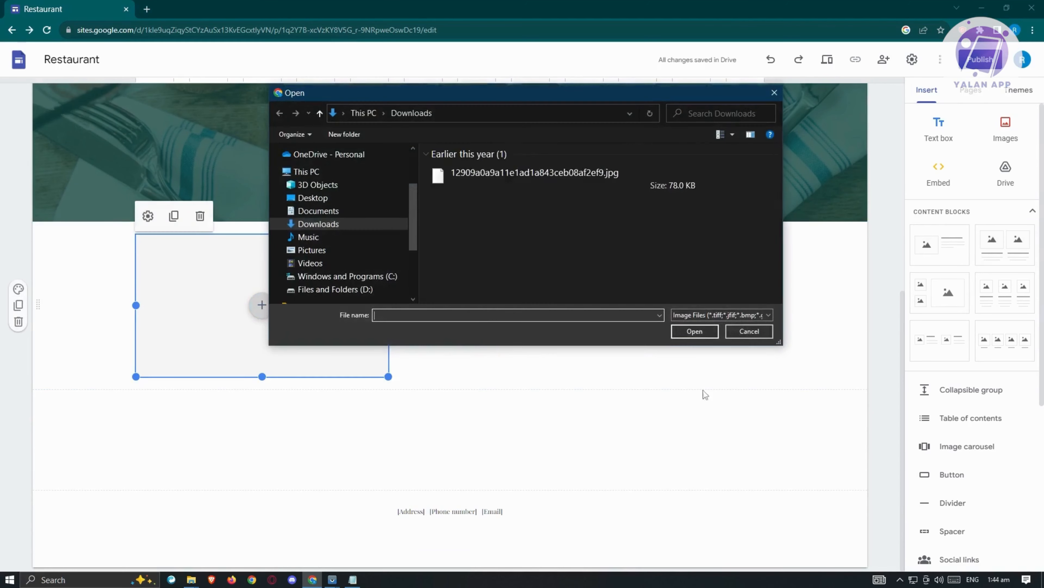
click(552, 230)
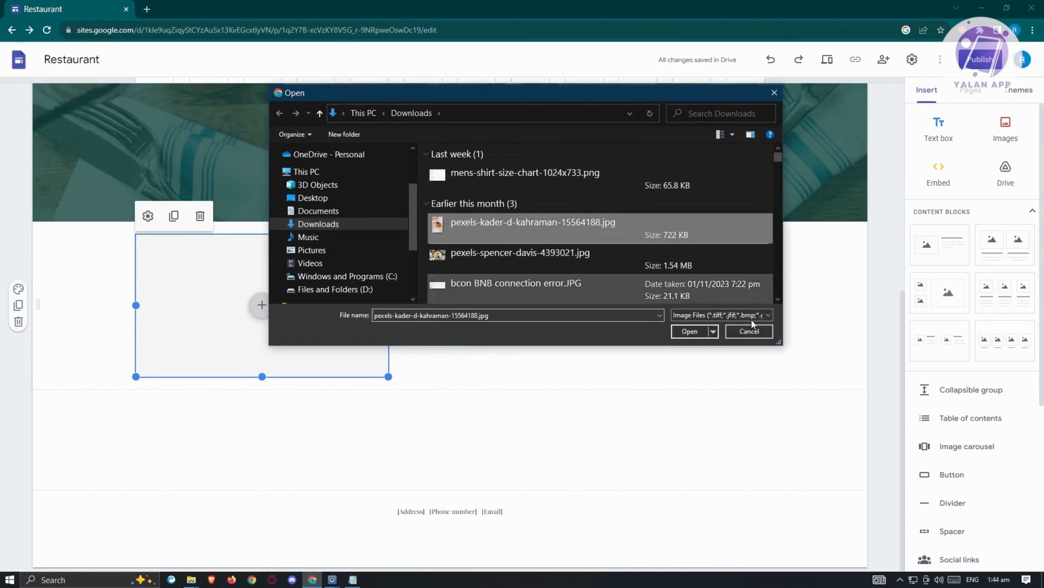
click(694, 332)
Fill in the text beside the pancake image with the title "FOOD" and the body text "LOREM IPSUM"
click(462, 267)
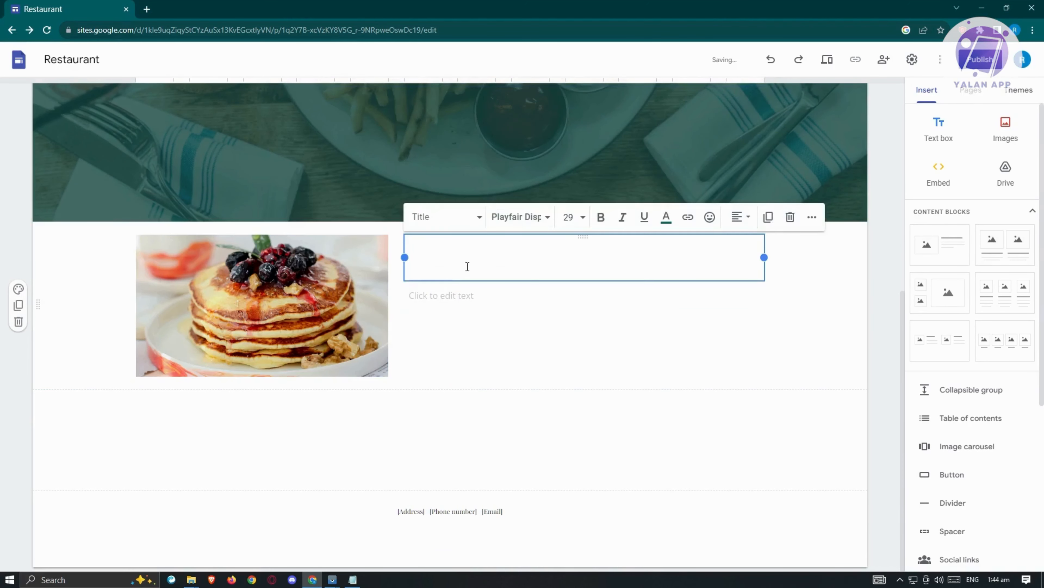
click(490, 299)
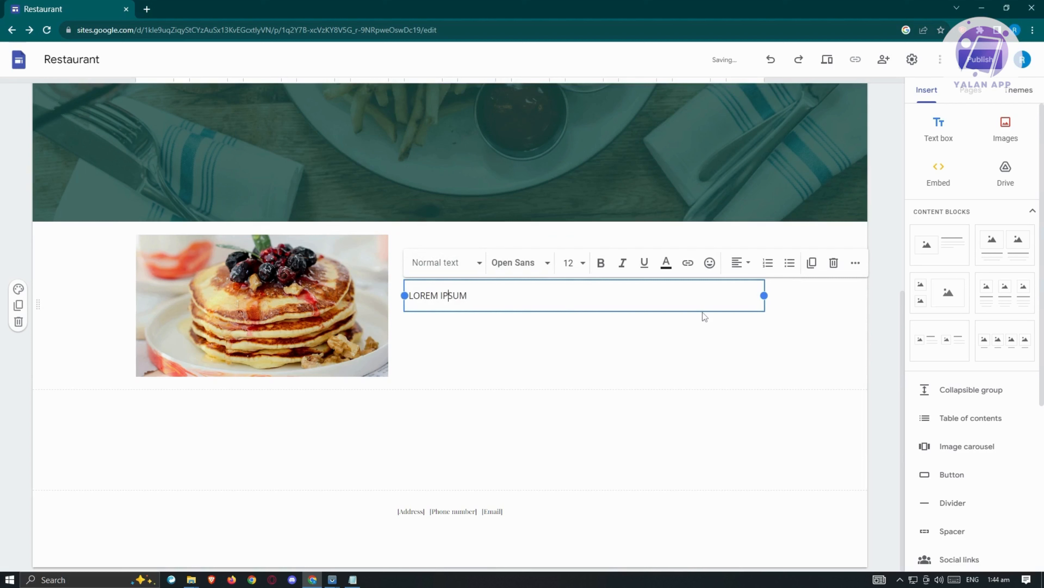
click(887, 387)
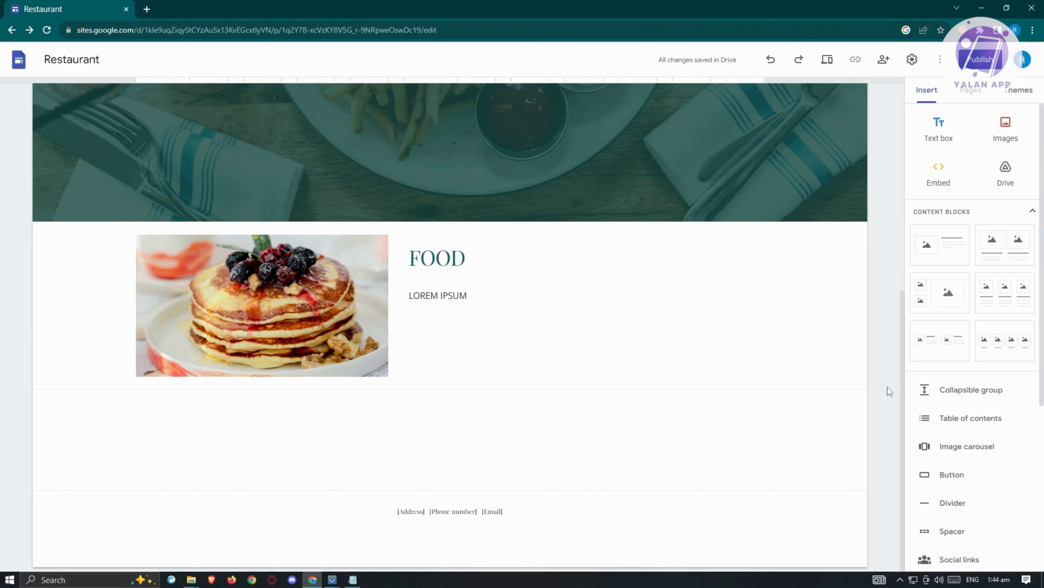
Insert an image carousel containing pexels-kader-d-kahraman-15564188.jpg and pexels-spencer-davis-4393021.jpg from Downloads
scroll(887, 388, up, 8)
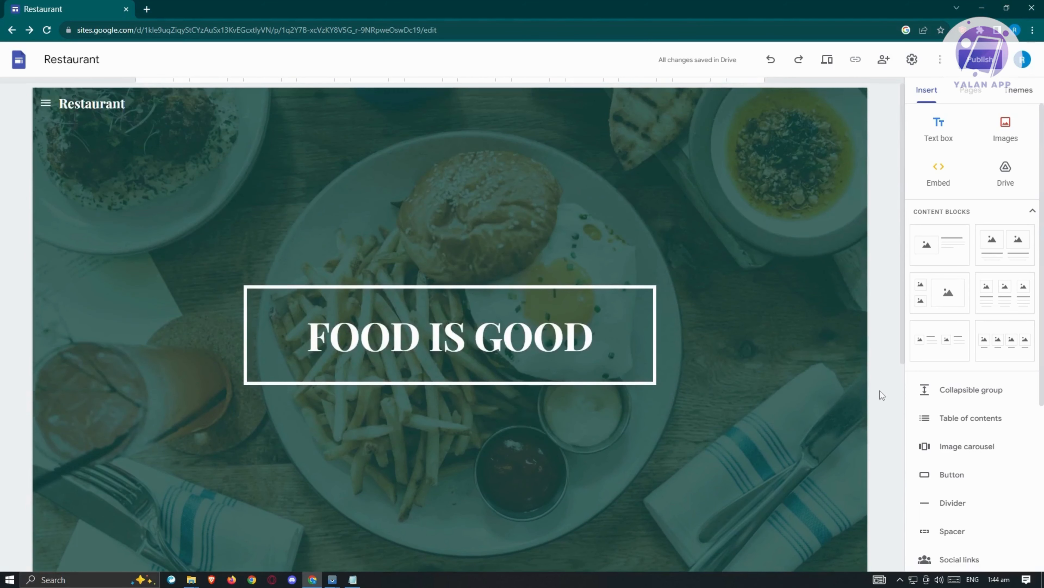
scroll(880, 390, down, 8)
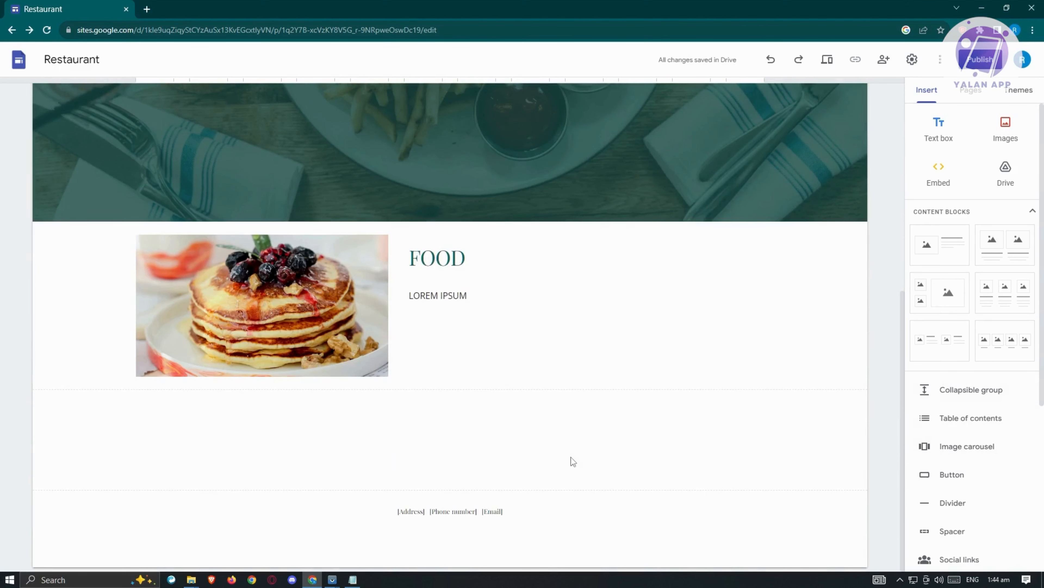
click(990, 449)
click(424, 247)
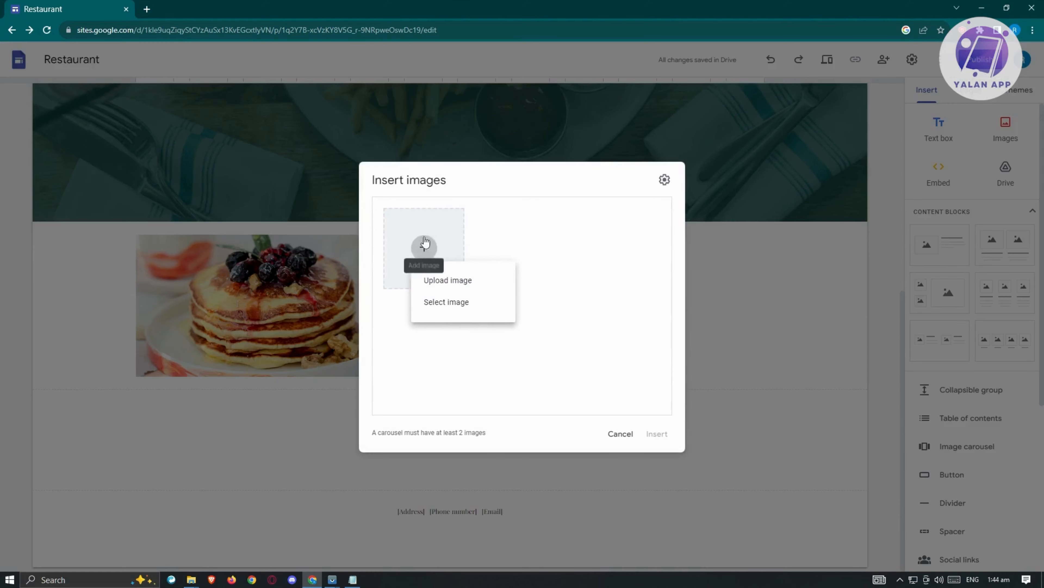
click(452, 280)
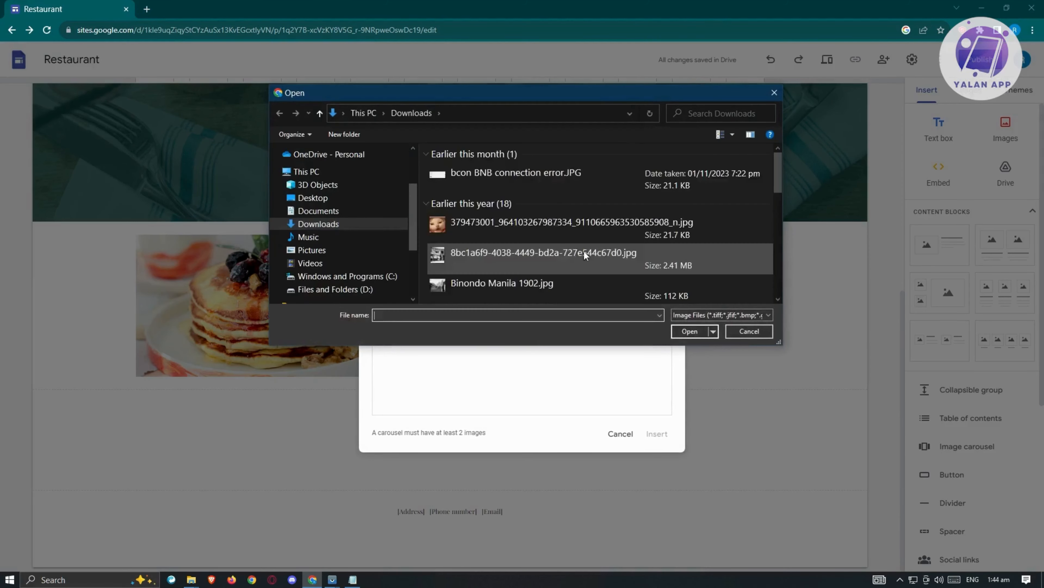
scroll(535, 214, up, 3)
click(507, 228)
ctrl+click(510, 258)
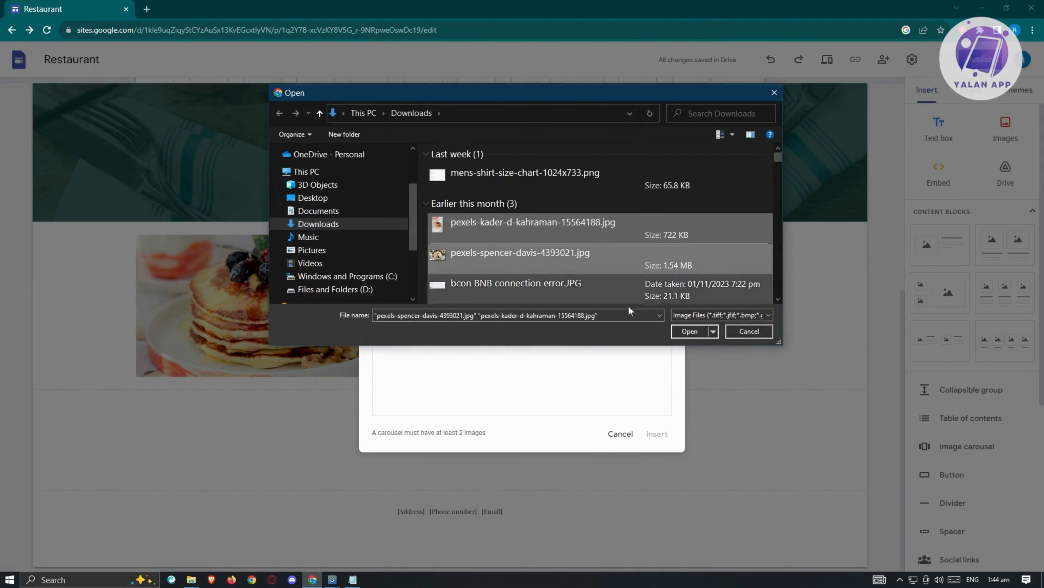
click(690, 331)
click(656, 434)
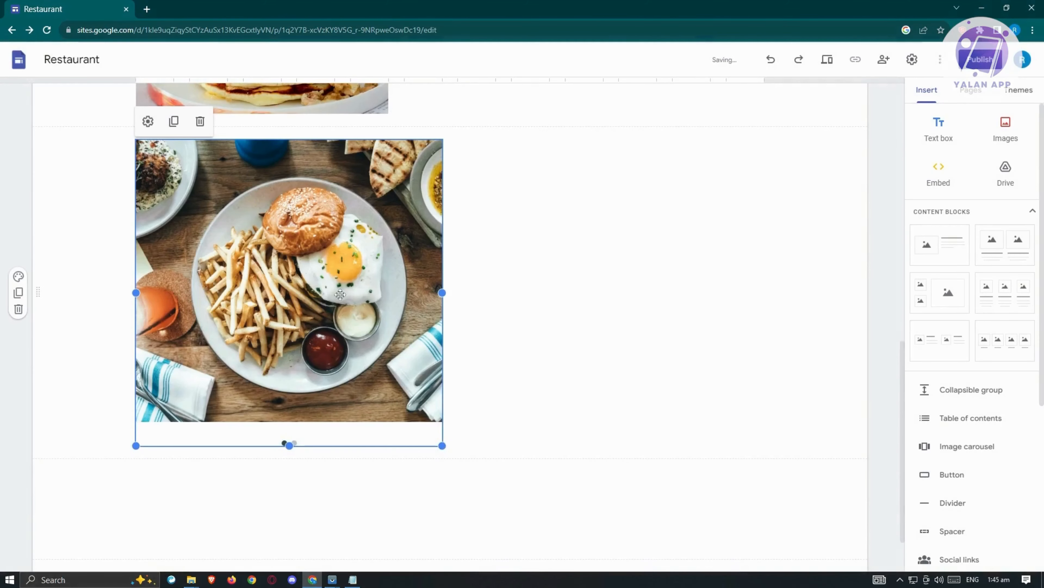
Review the landing page layout from the header through the FOOD block to the image carousel
scroll(652, 306, up, 10)
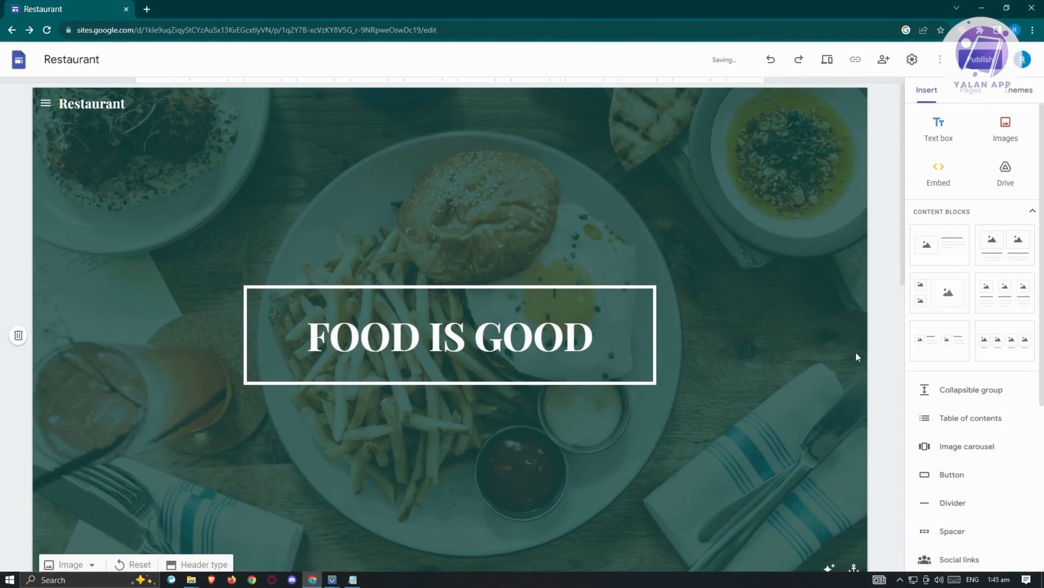
scroll(847, 354, down, 1)
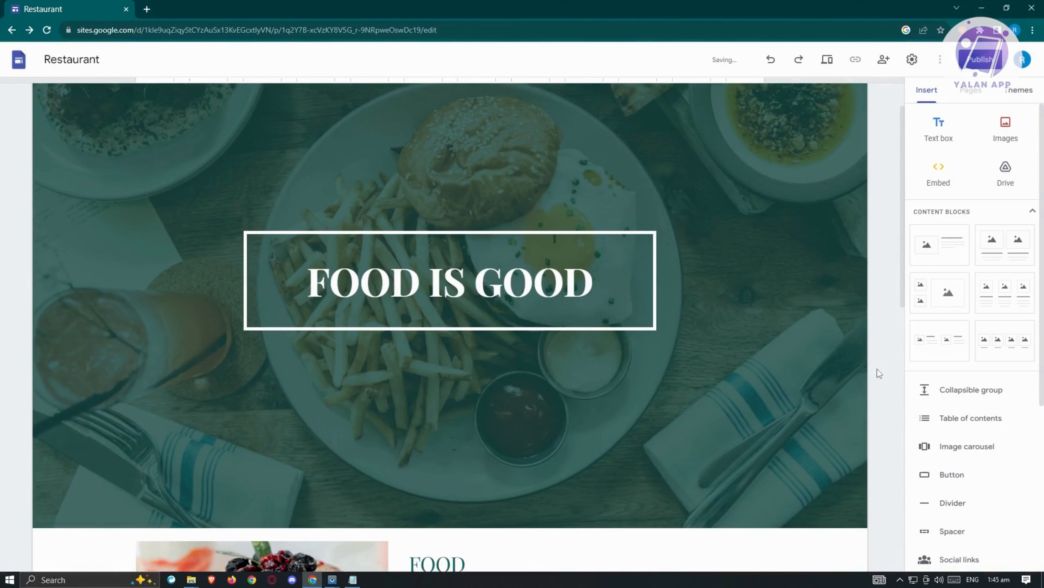
scroll(340, 414, down, 1)
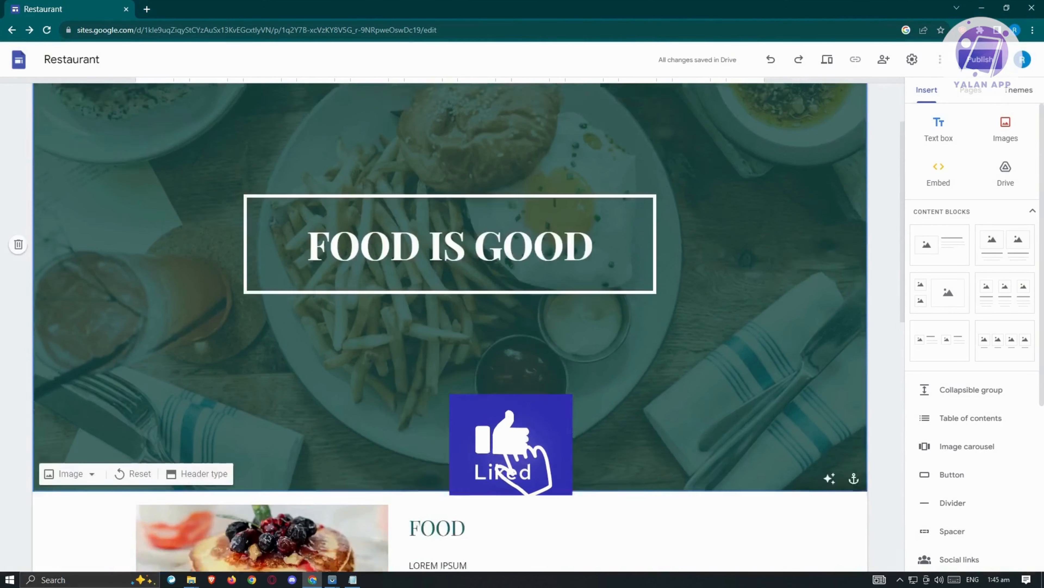
scroll(508, 384, down, 11)
scroll(508, 384, up, 5)
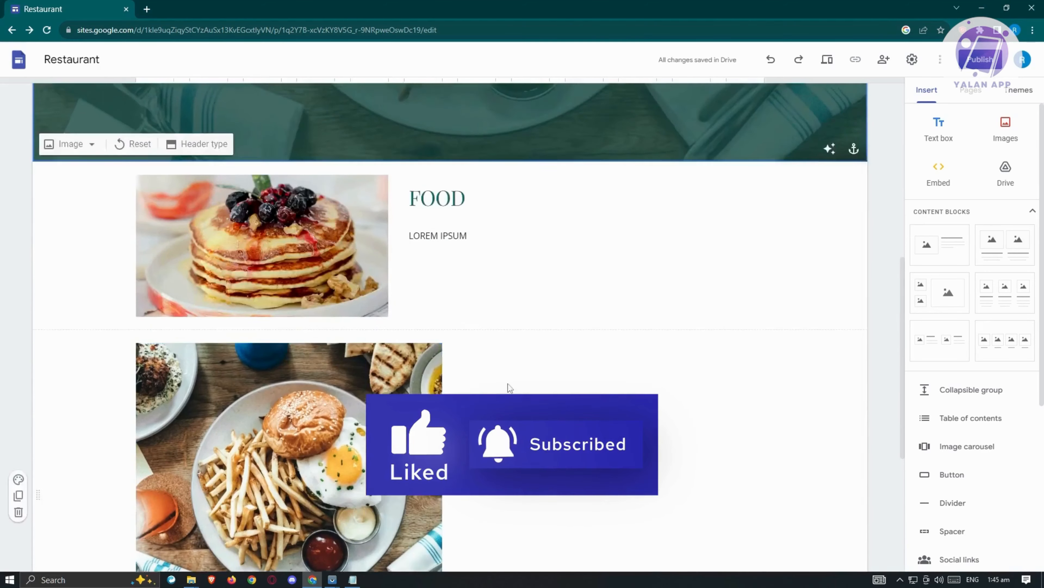
scroll(508, 384, up, 5)
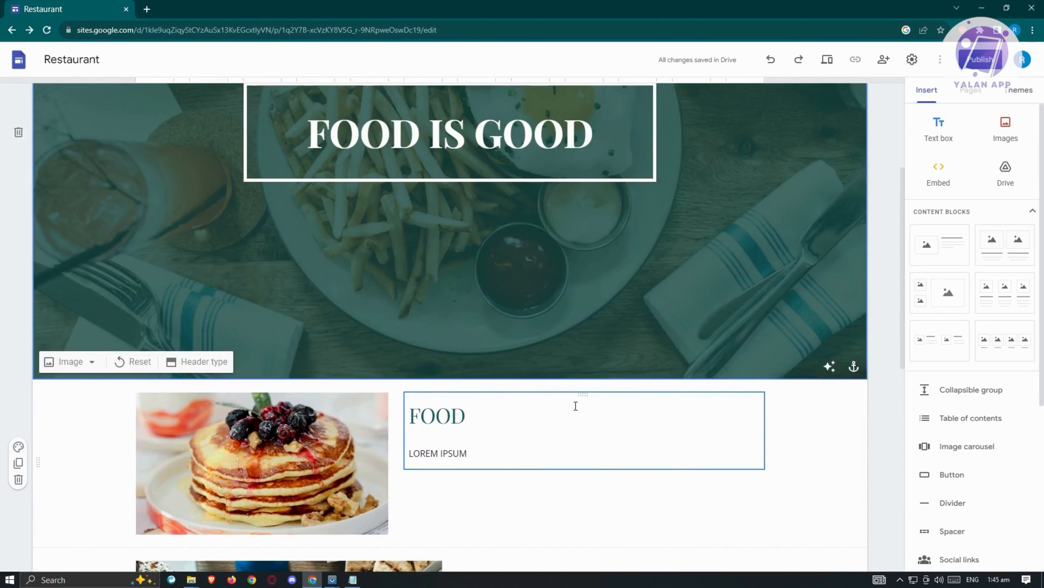
scroll(728, 432, up, 5)
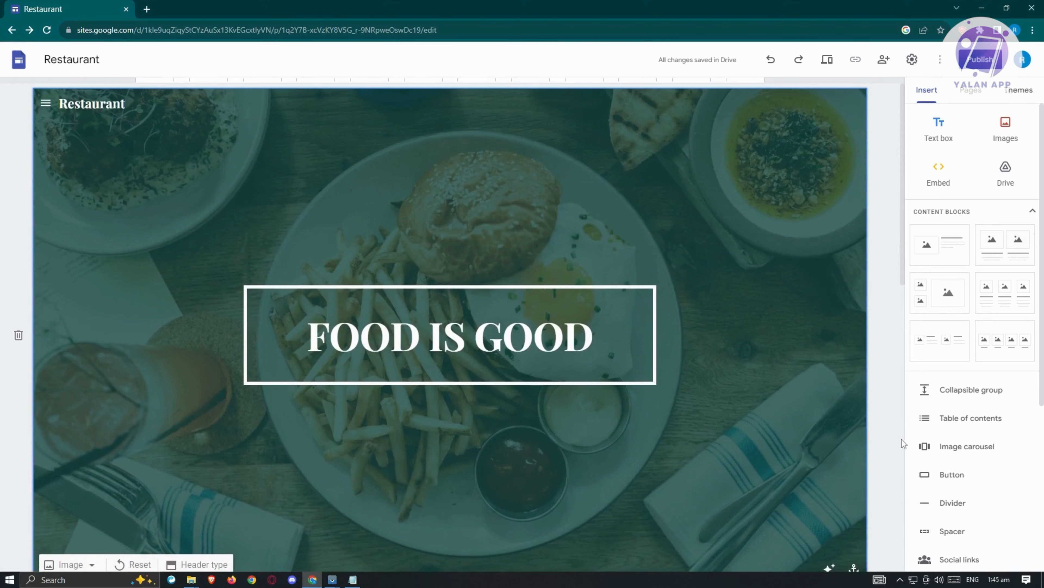
Insert a button named "GO TO HOMEPAGE" that links to the site's Home page
scroll(987, 405, down, 1)
click(950, 424)
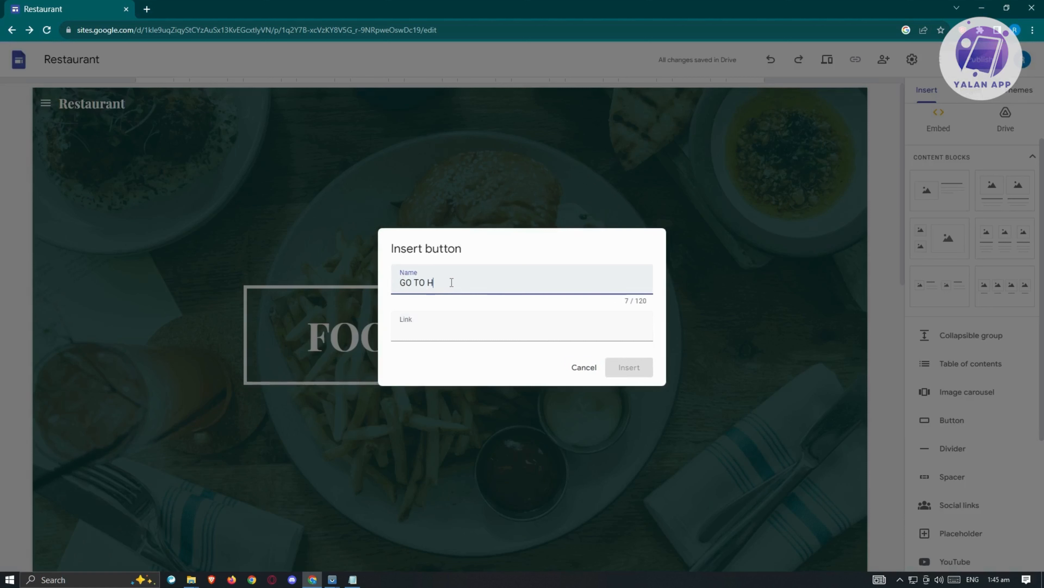
click(446, 329)
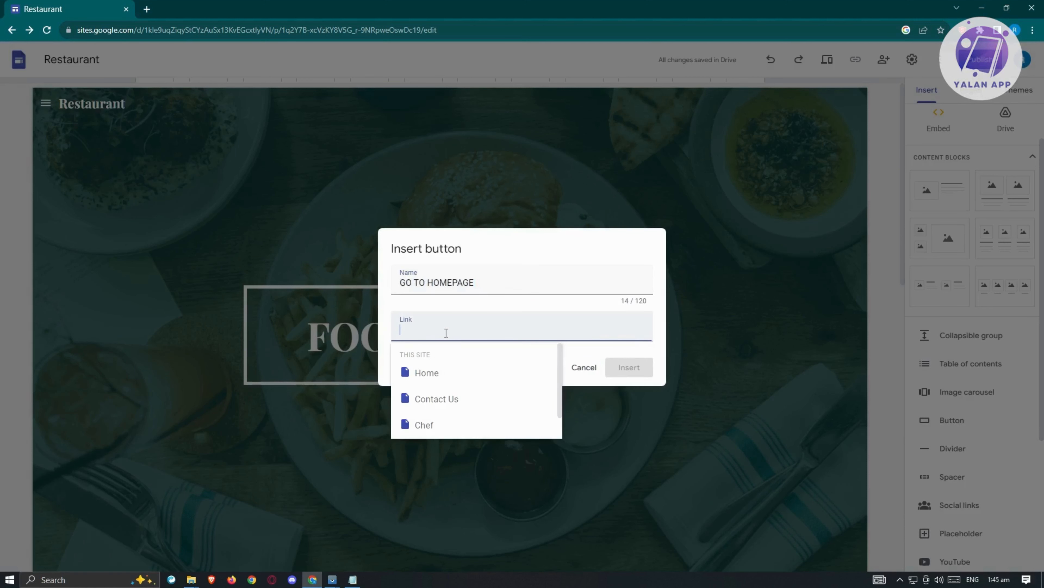
click(432, 371)
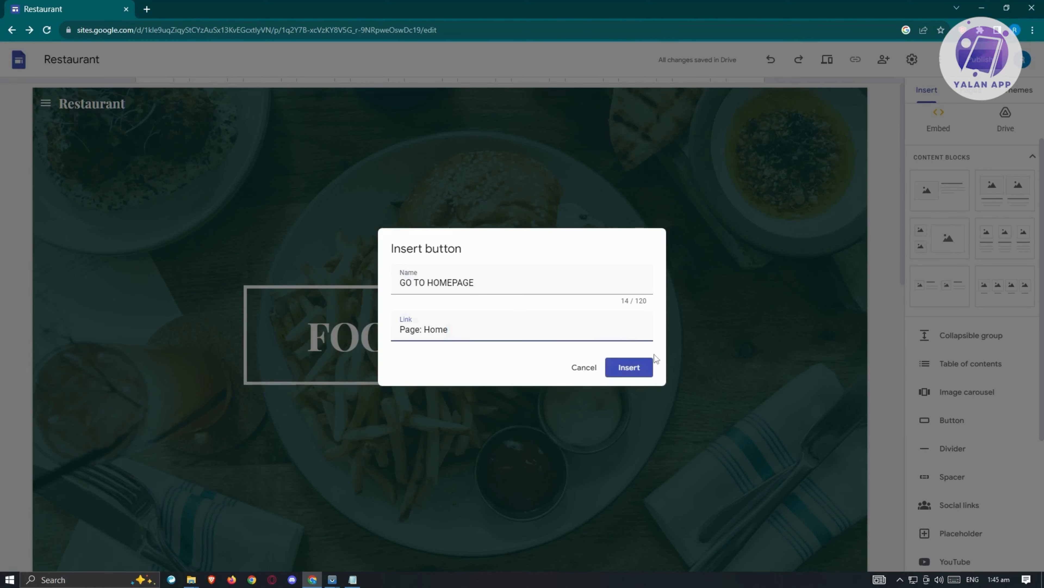
click(625, 372)
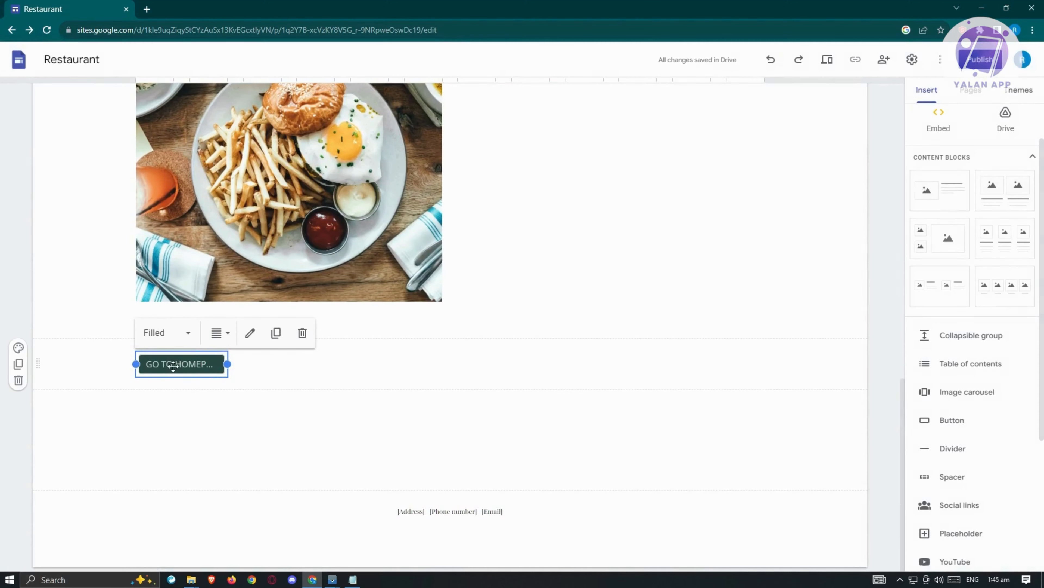
Move the button's section directly below the header and widen the button to match the pancake image's width
mouse_move(37, 363)
mouse_down()
mouse_move(58, 186)
mouse_move(52, 123)
mouse_move(54, 351)
mouse_up()
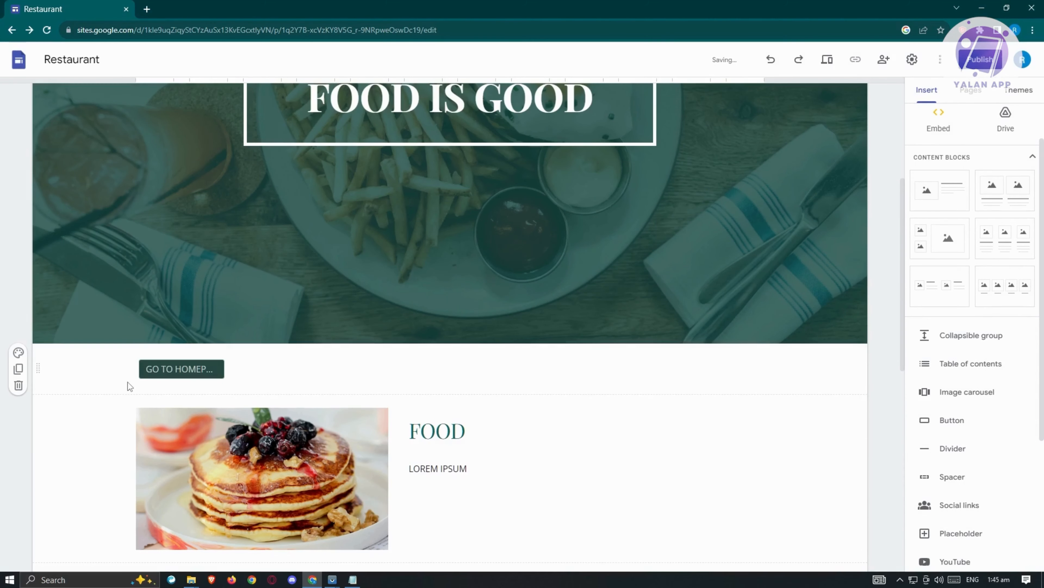
click(213, 369)
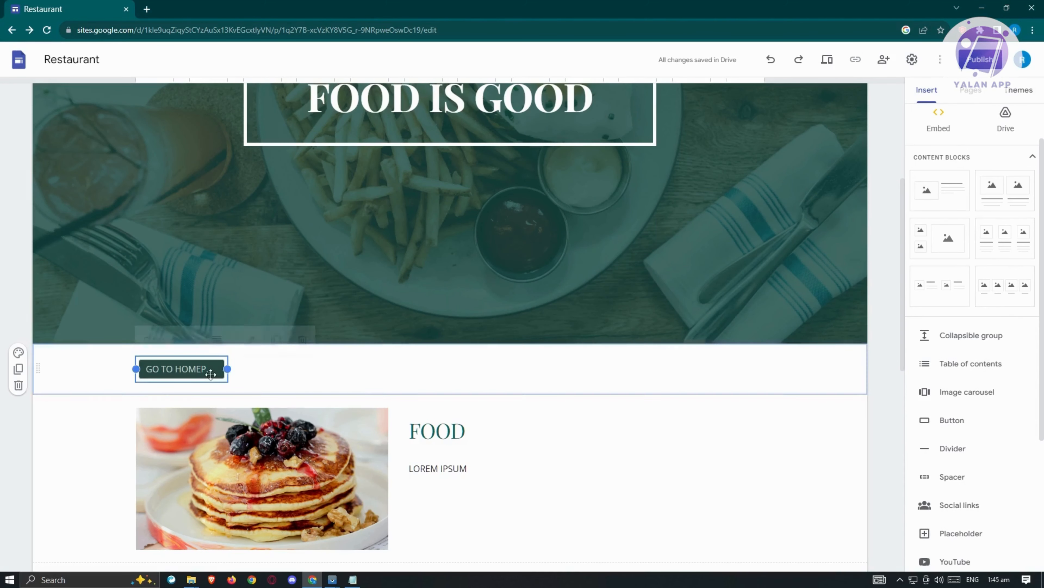
drag(227, 368, 389, 388)
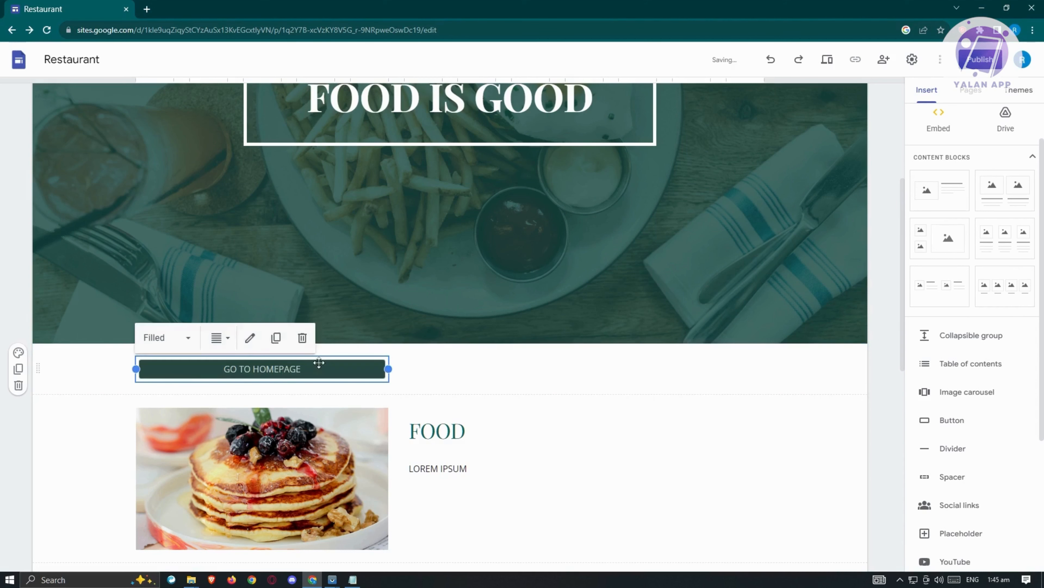
Try the Outlined and Text styles on the GO TO HOMEPAGE button, and return it to Filled
click(193, 342)
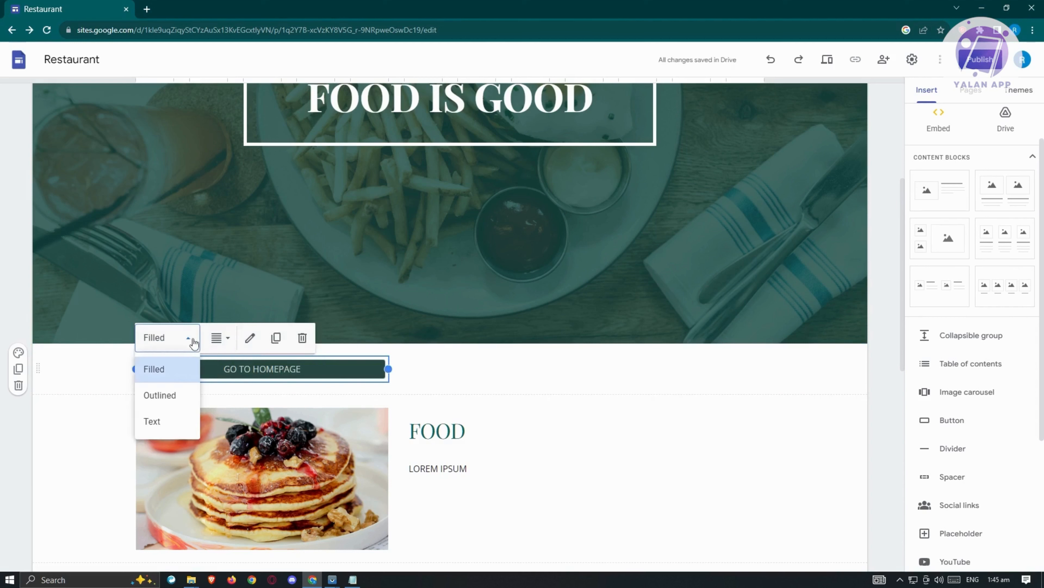
click(160, 395)
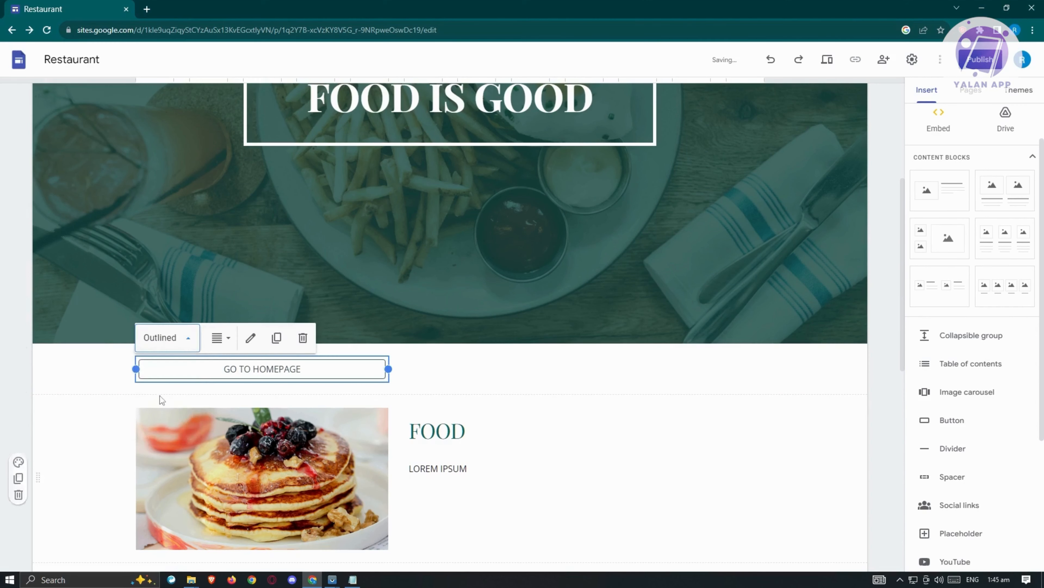
click(180, 340)
click(160, 421)
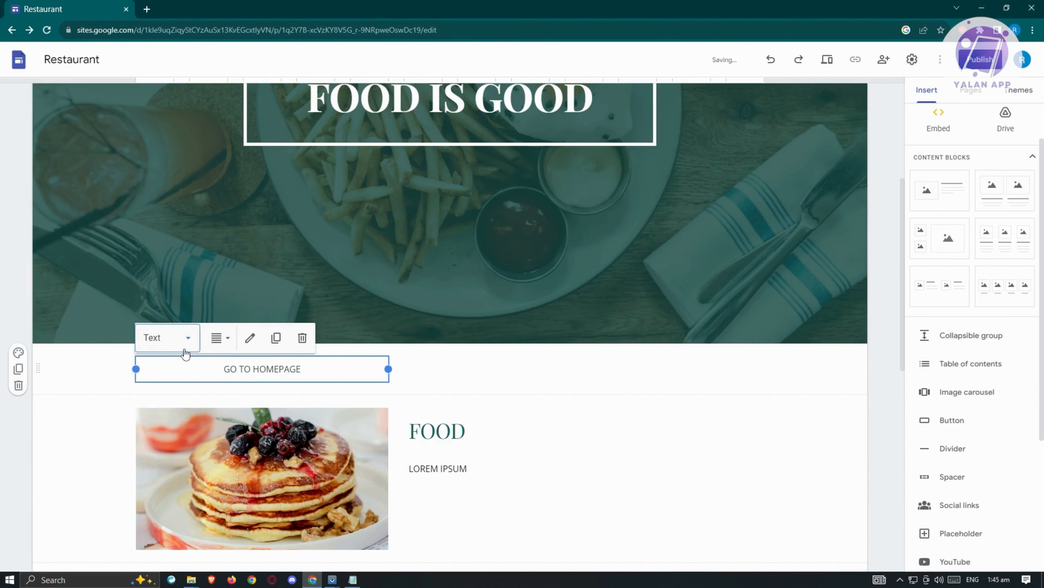
click(185, 340)
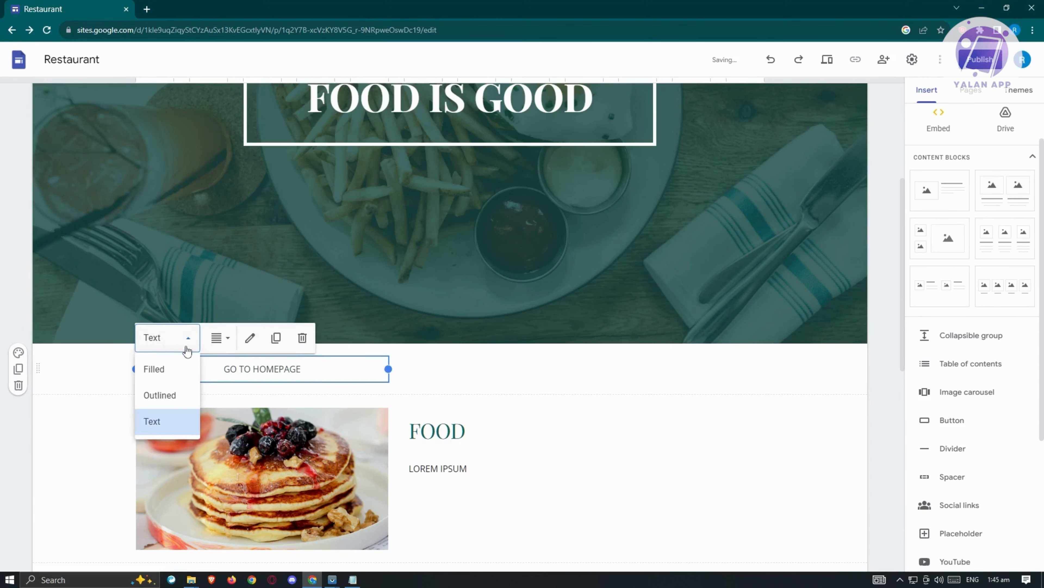
click(169, 370)
Try center alignment on the GO TO HOMEPAGE button, and return it to full-width alignment
click(232, 344)
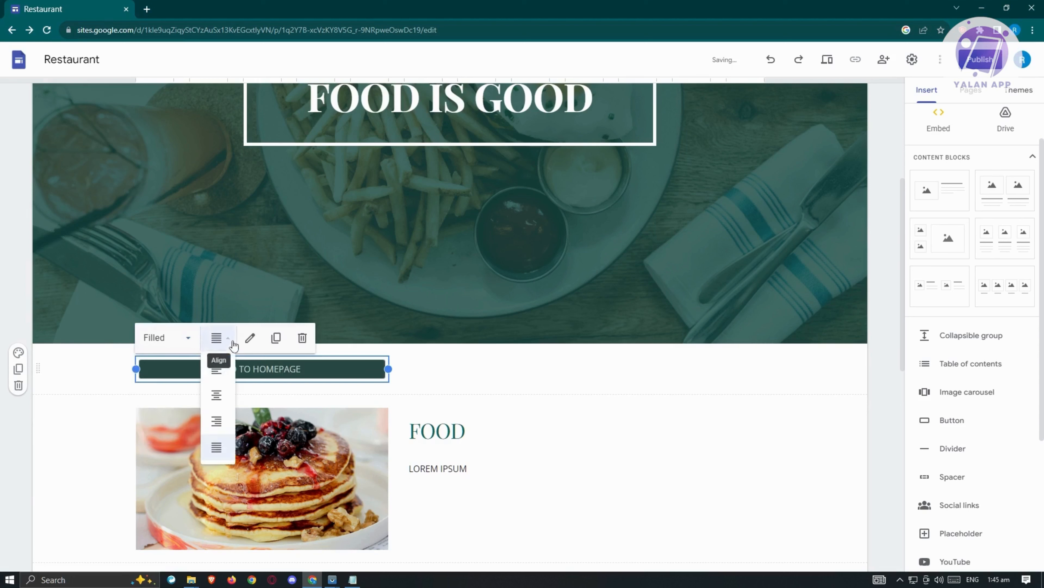
click(224, 396)
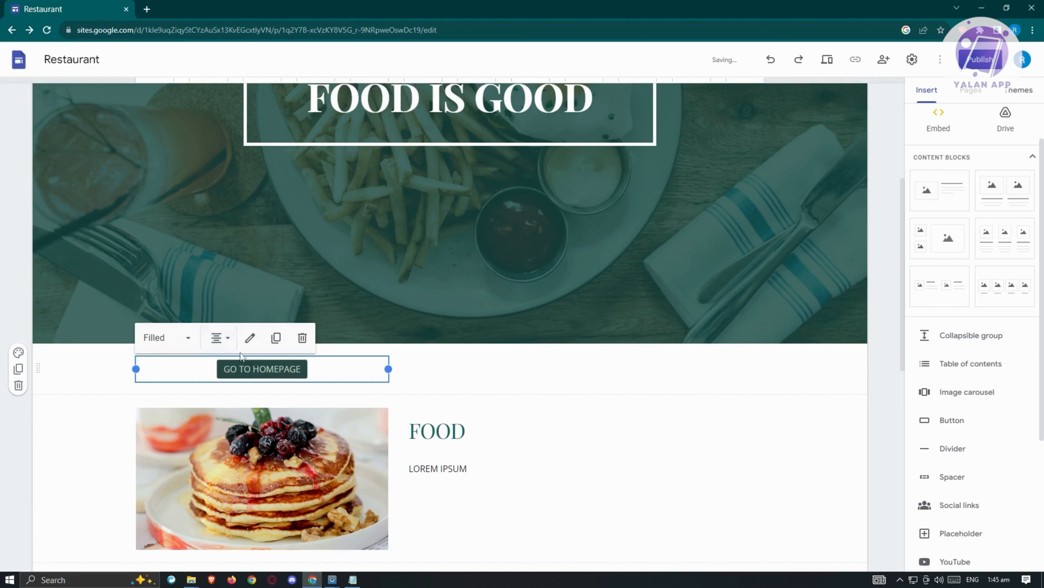
click(224, 339)
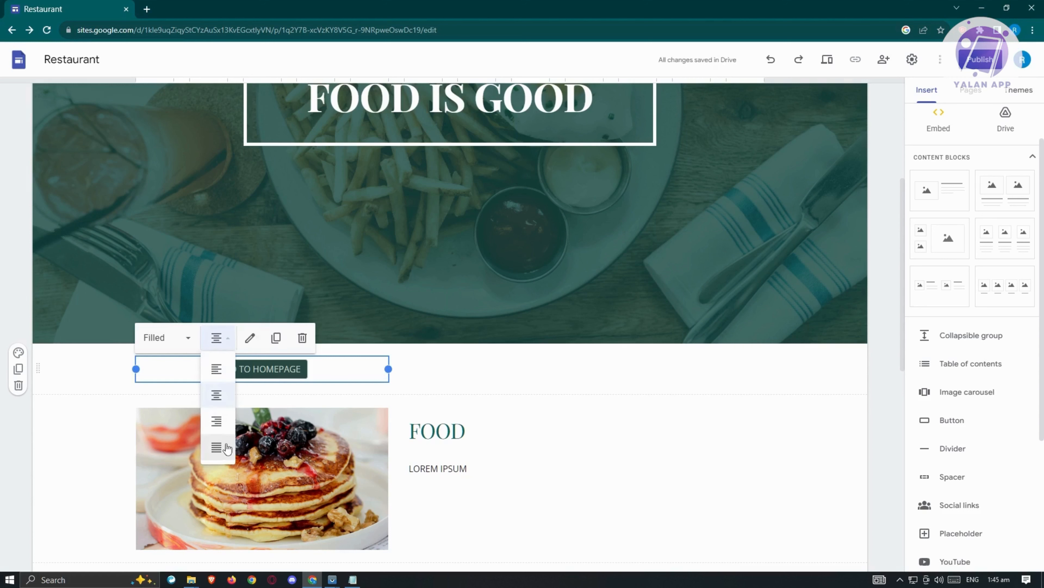
click(217, 395)
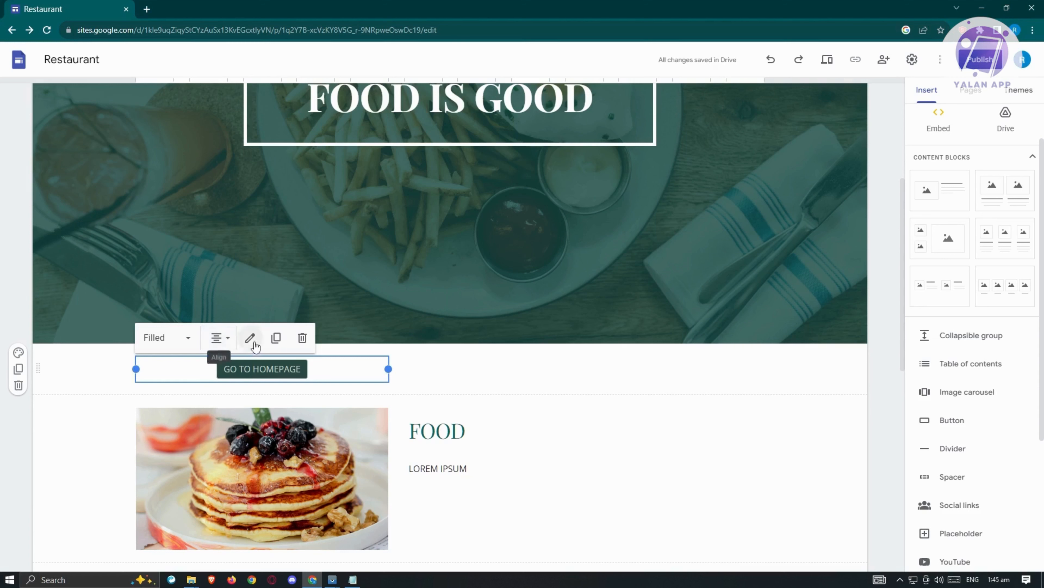
click(224, 339)
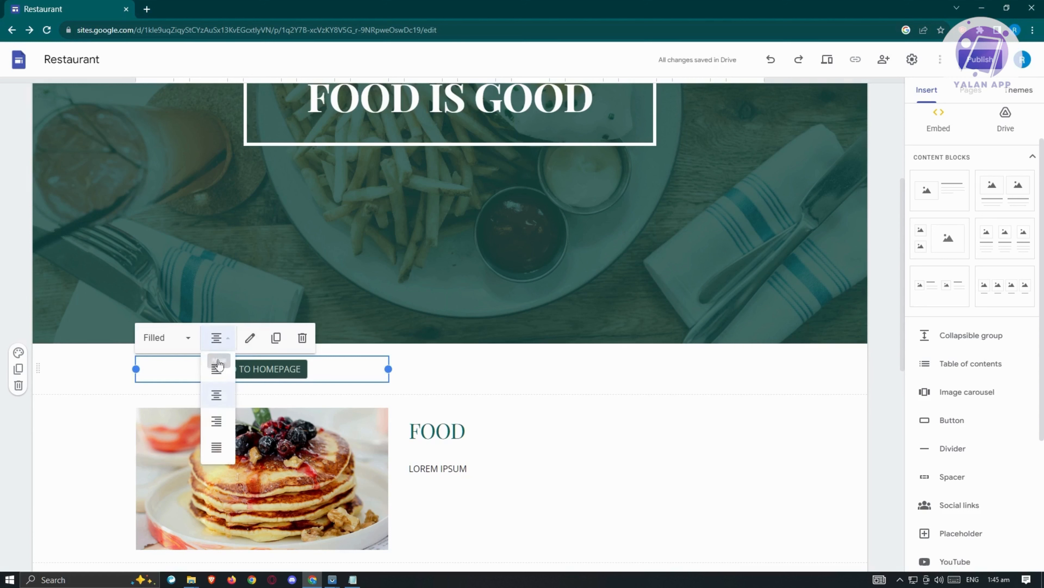
click(222, 453)
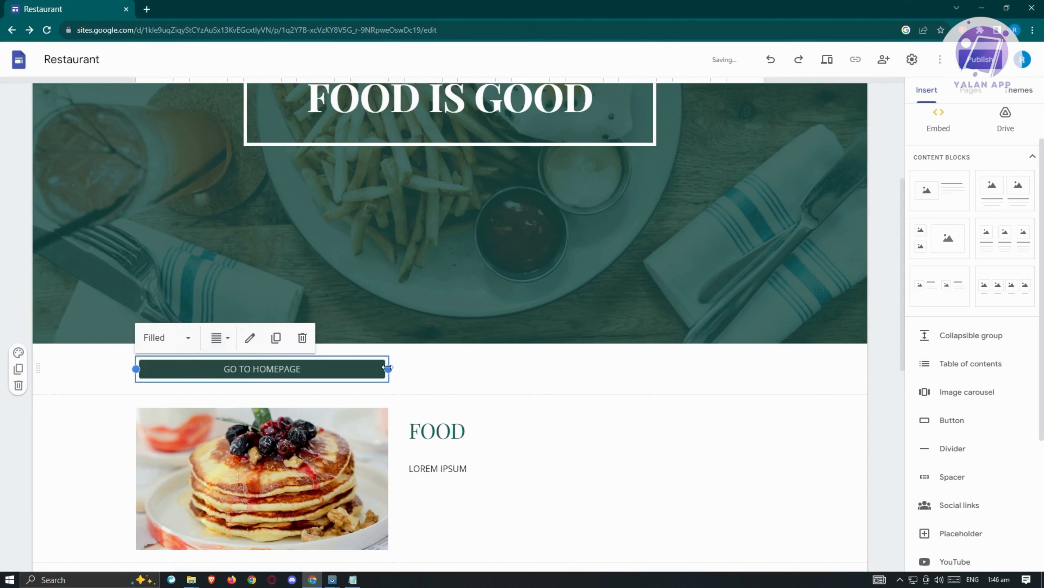
Widen the GO TO HOMEPAGE button further and center it horizontally in its section below the header
drag(368, 368, 436, 359)
drag(499, 366, 480, 411)
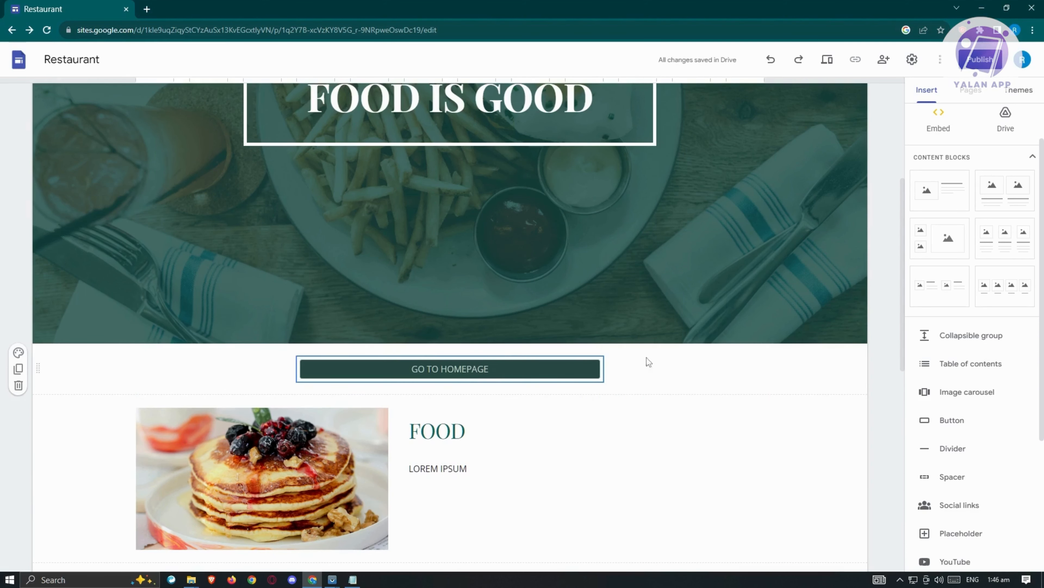
click(485, 372)
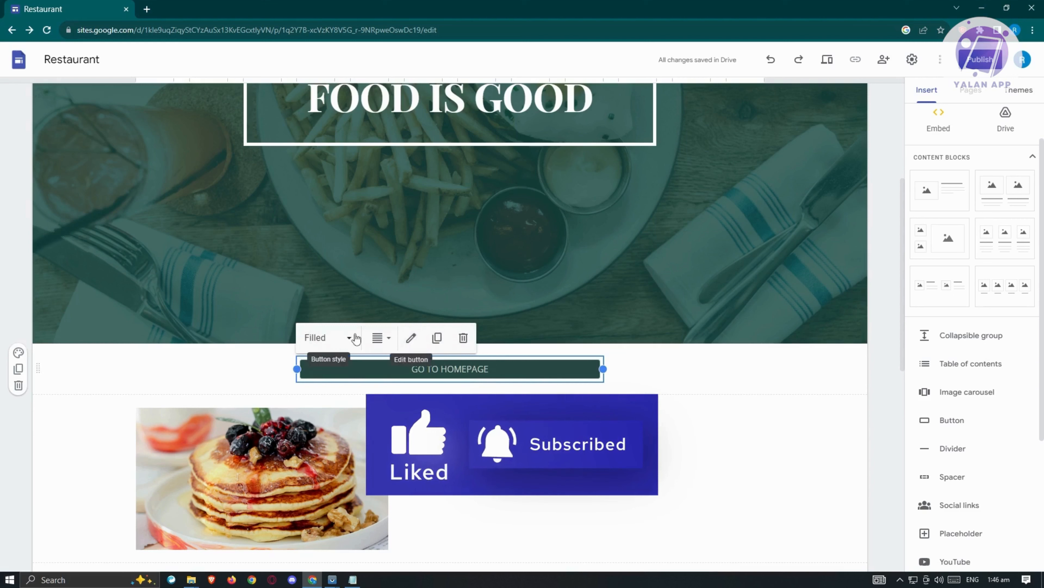
click(711, 379)
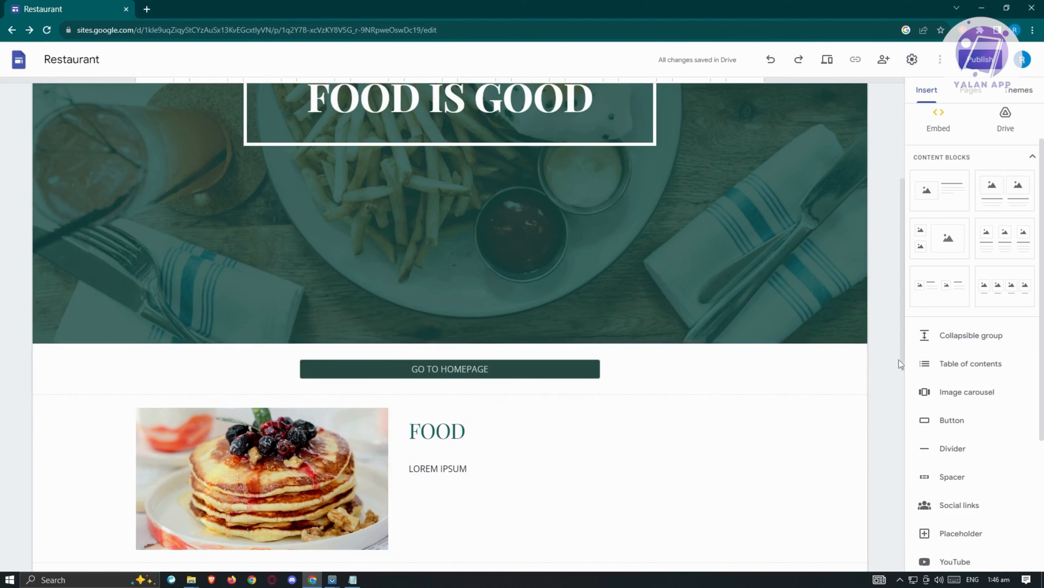
Review the landing page's layout, the site's page list and the page links in the header's navigation menu
scroll(868, 323, up, 5)
scroll(877, 302, down, 10)
scroll(880, 294, up, 3)
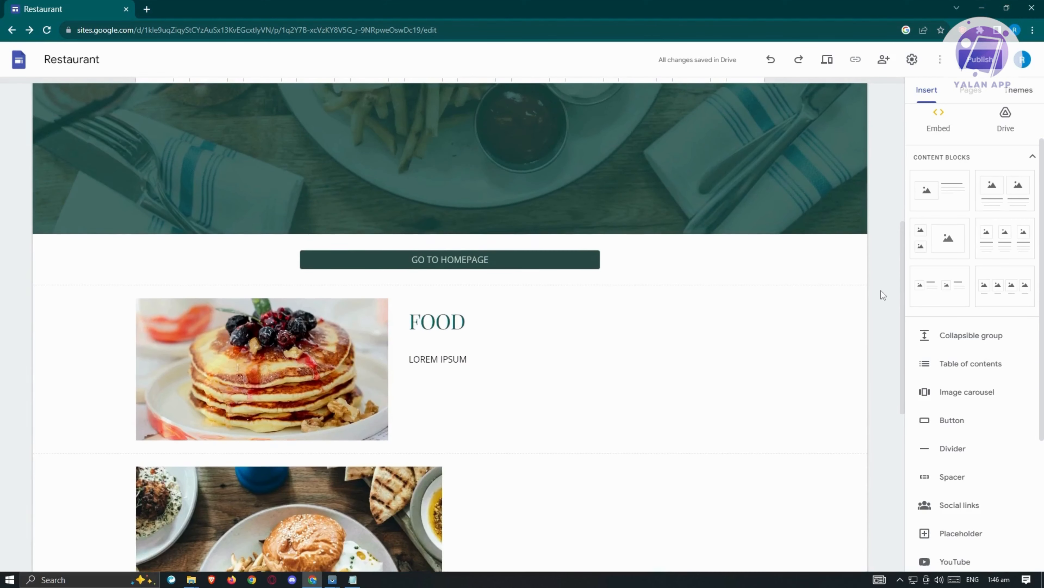
click(970, 90)
scroll(871, 322, up, 5)
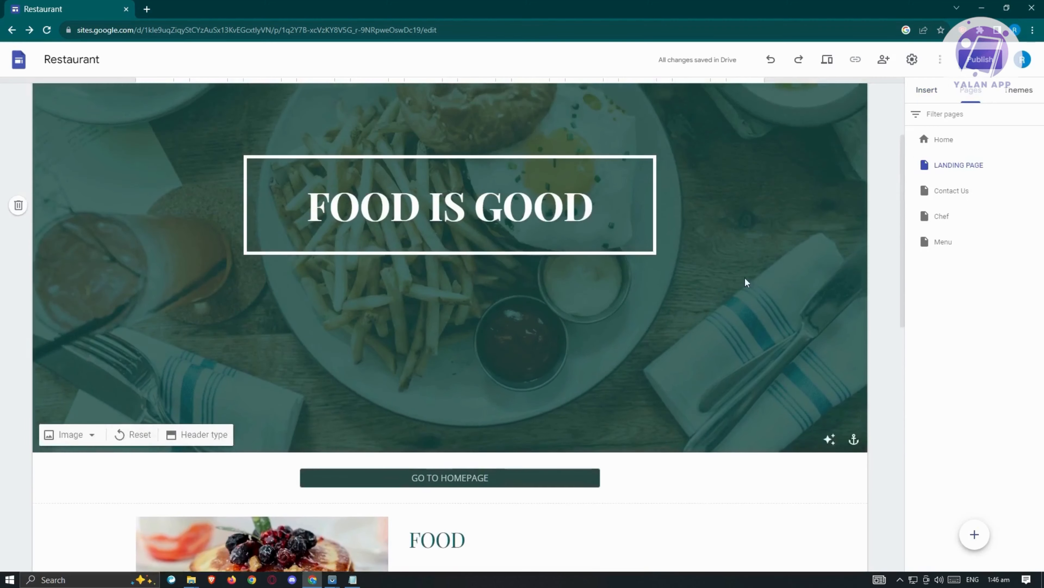
scroll(882, 253, up, 3)
scroll(882, 253, down, 4)
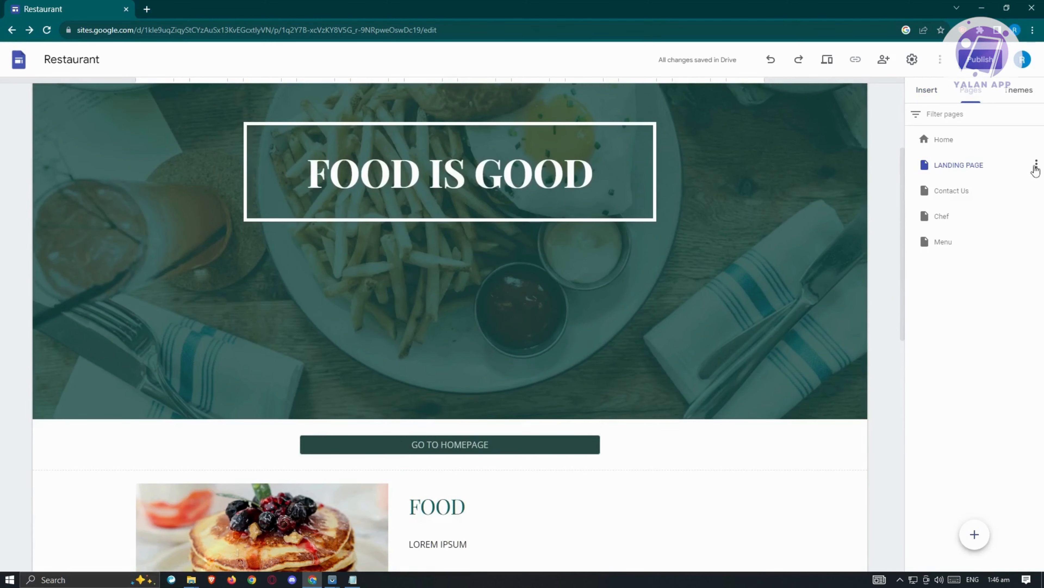
scroll(714, 178, up, 4)
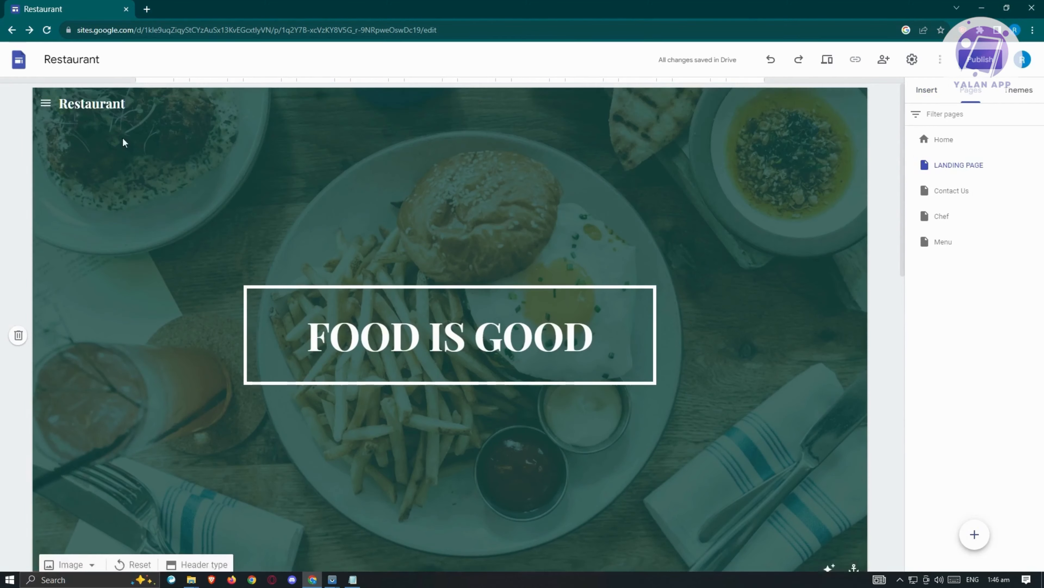
click(45, 104)
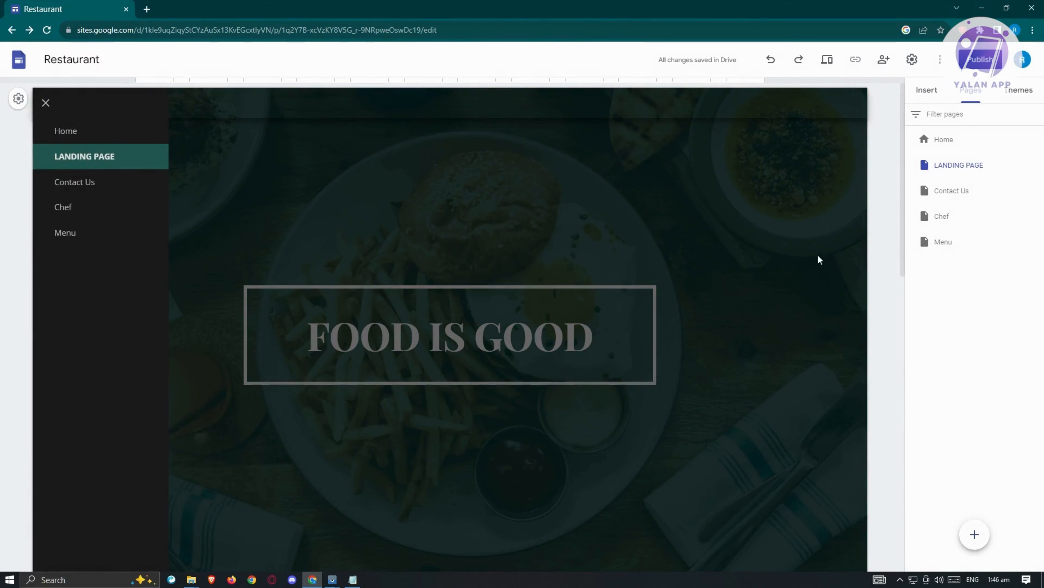
click(880, 241)
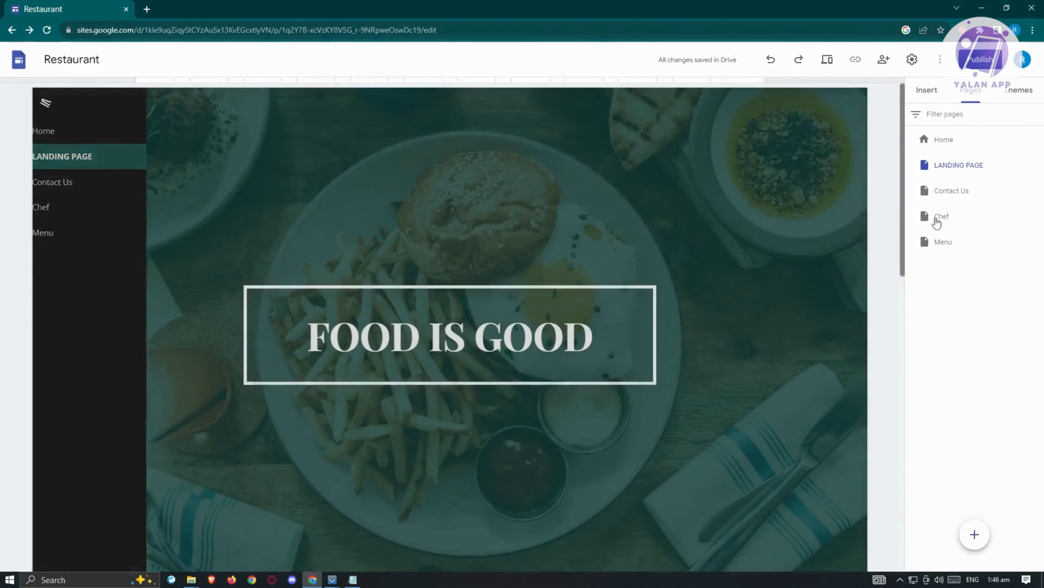
Hide LANDING PAGE from the navigation and make it the site's homepage
click(1036, 165)
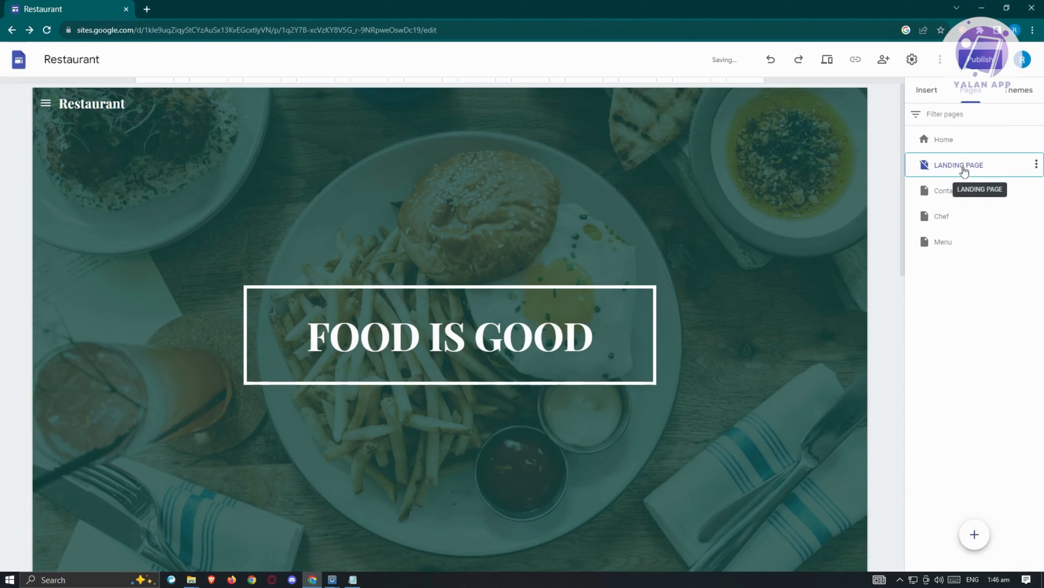
click(1037, 166)
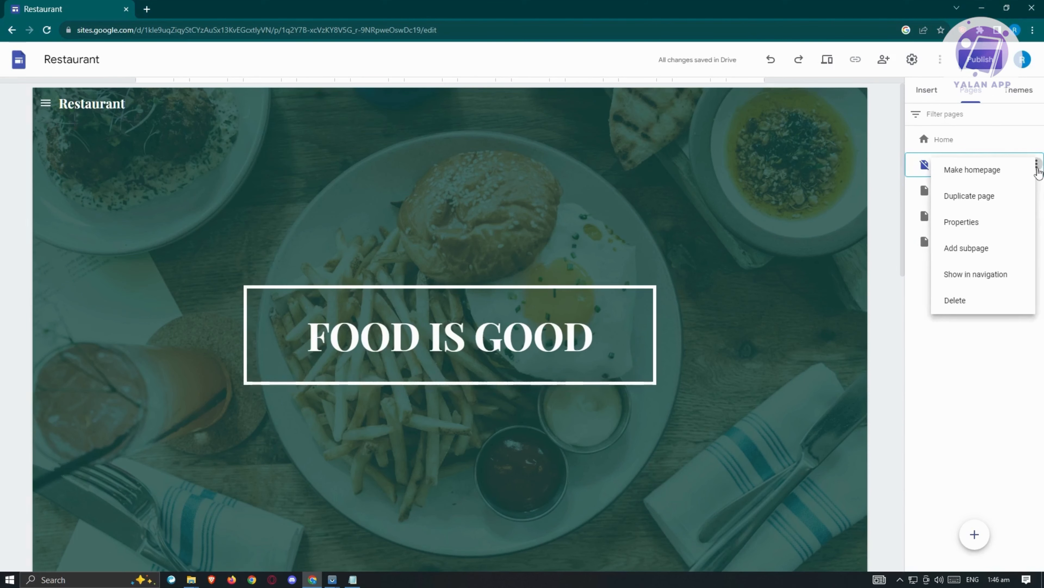
click(1005, 170)
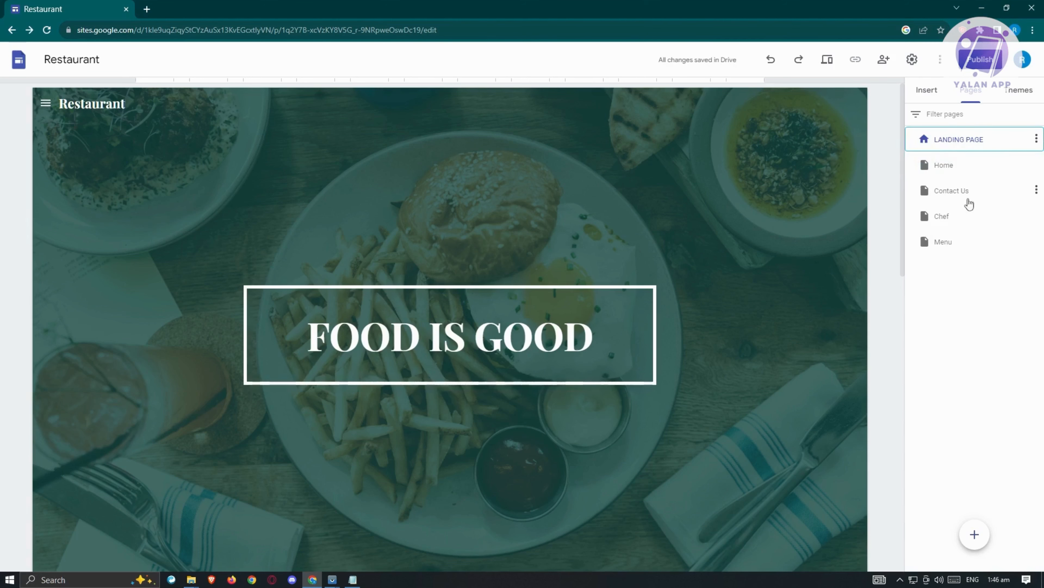
Publish the site to the web with the web address "foodisgodd"
scroll(772, 255, down, 5)
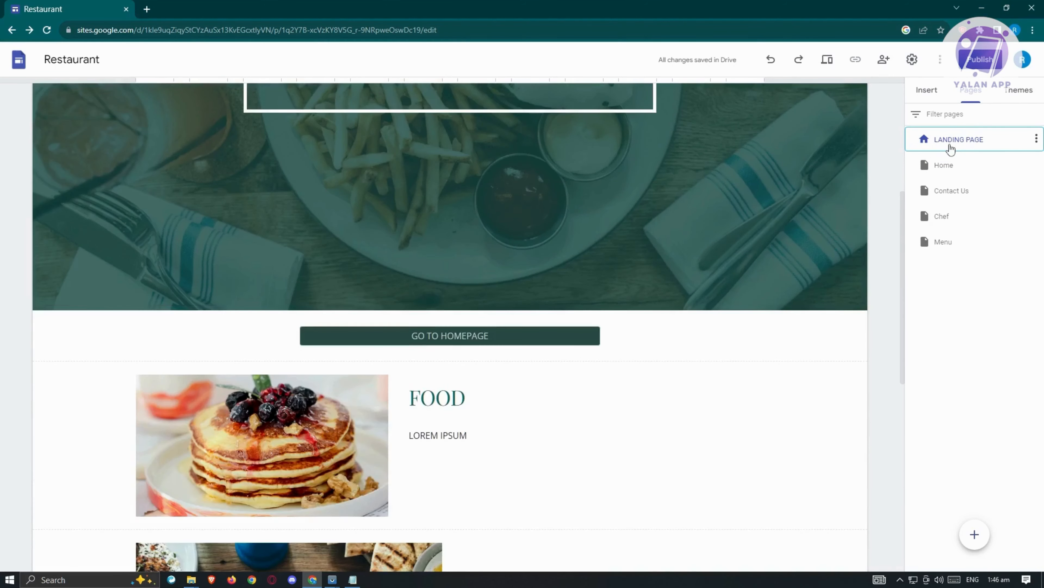
scroll(797, 207, up, 5)
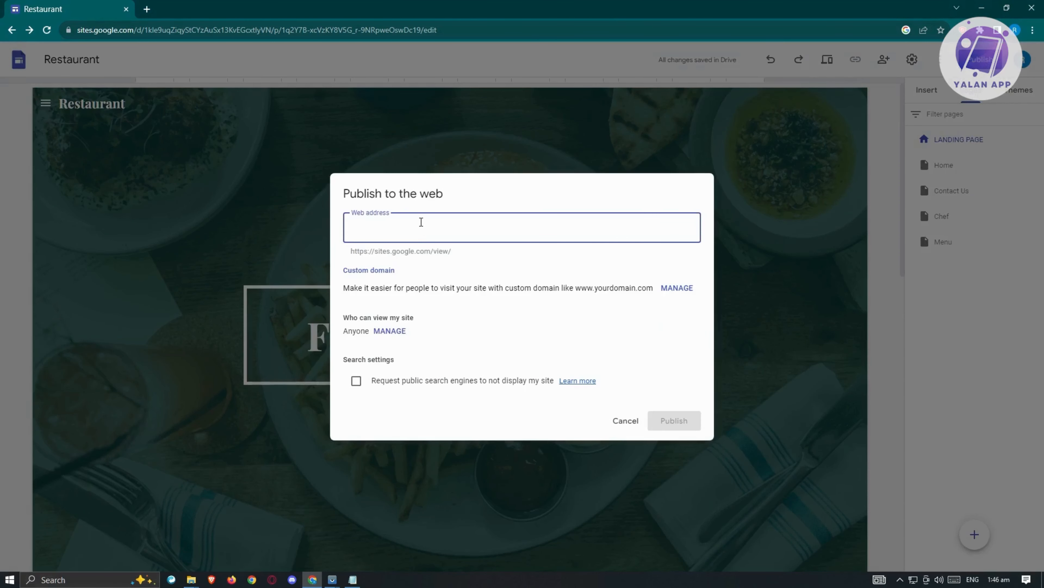
text(foodisgodd)
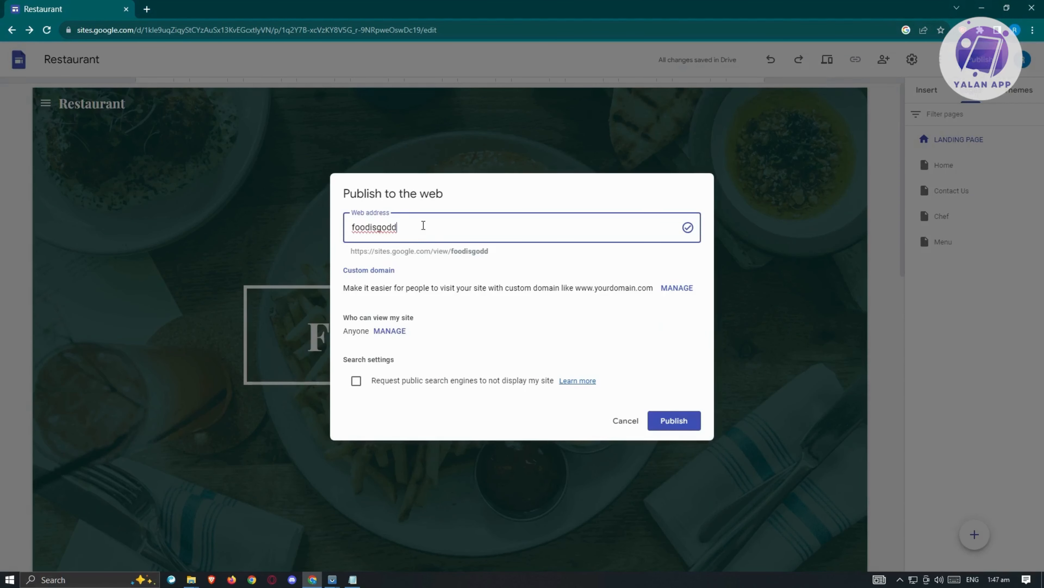
drag(424, 225, 348, 218)
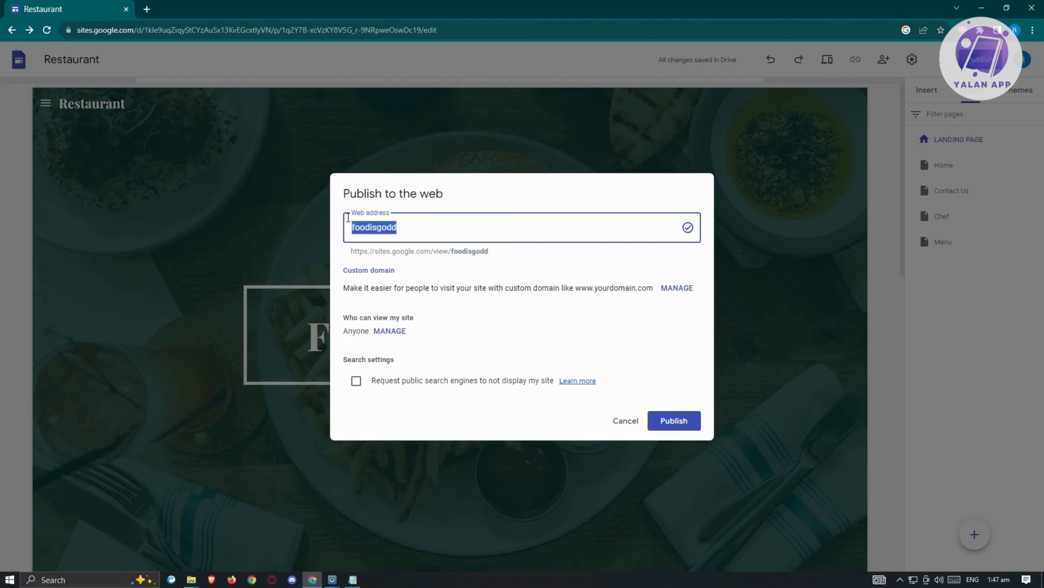
click(678, 423)
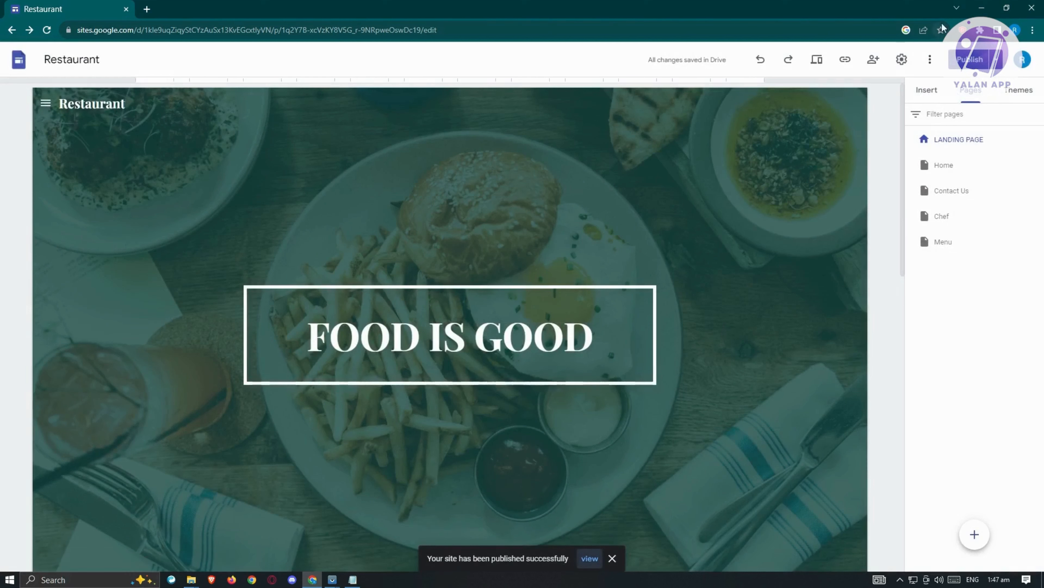
View the published site, follow the landing page's GO TO HOMEPAGE button and look through the Home page
click(997, 62)
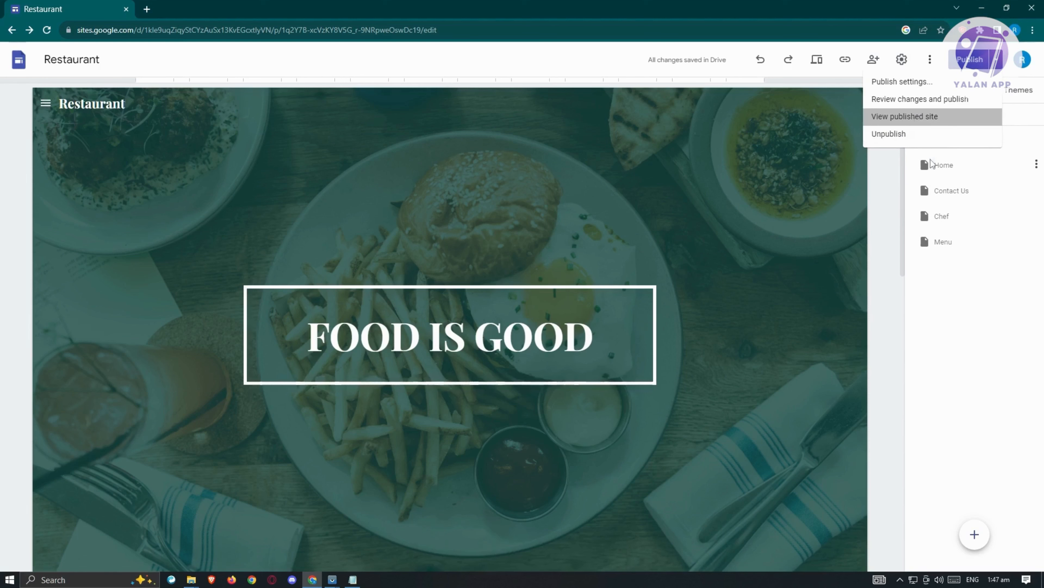
click(915, 119)
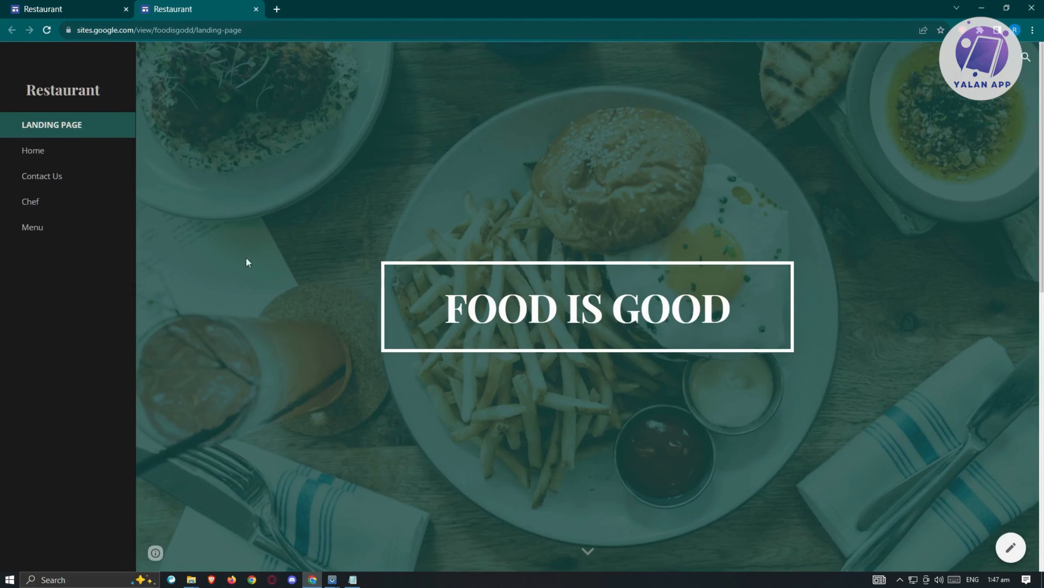
scroll(266, 236, down, 5)
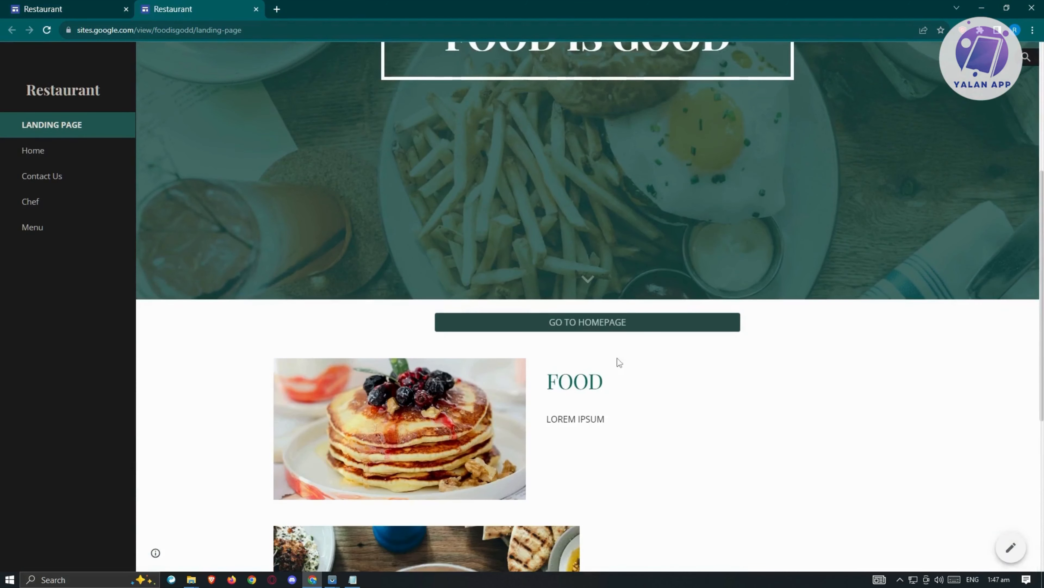
click(596, 325)
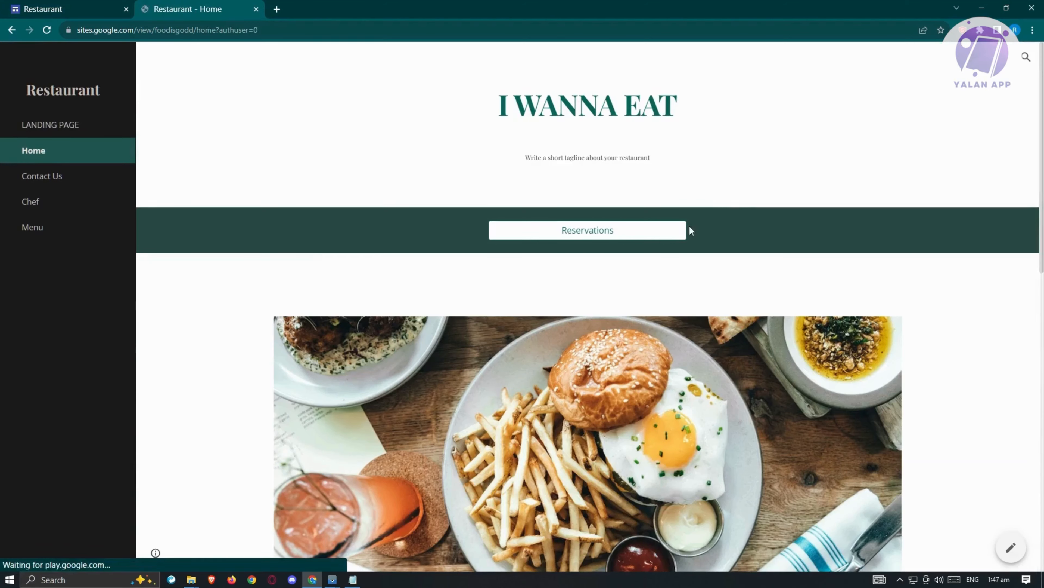
scroll(645, 409, down, 10)
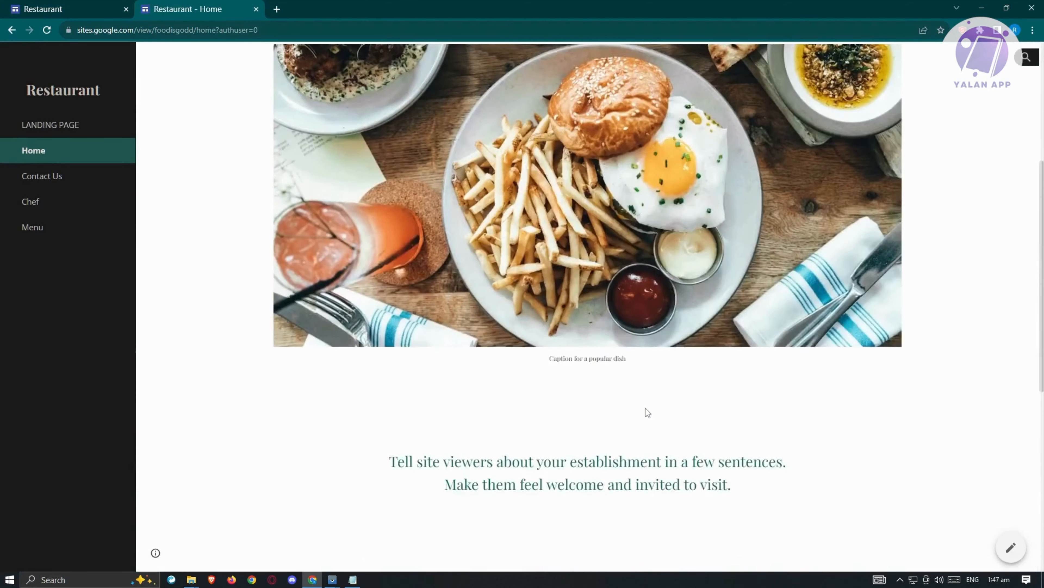
scroll(649, 407, up, 3)
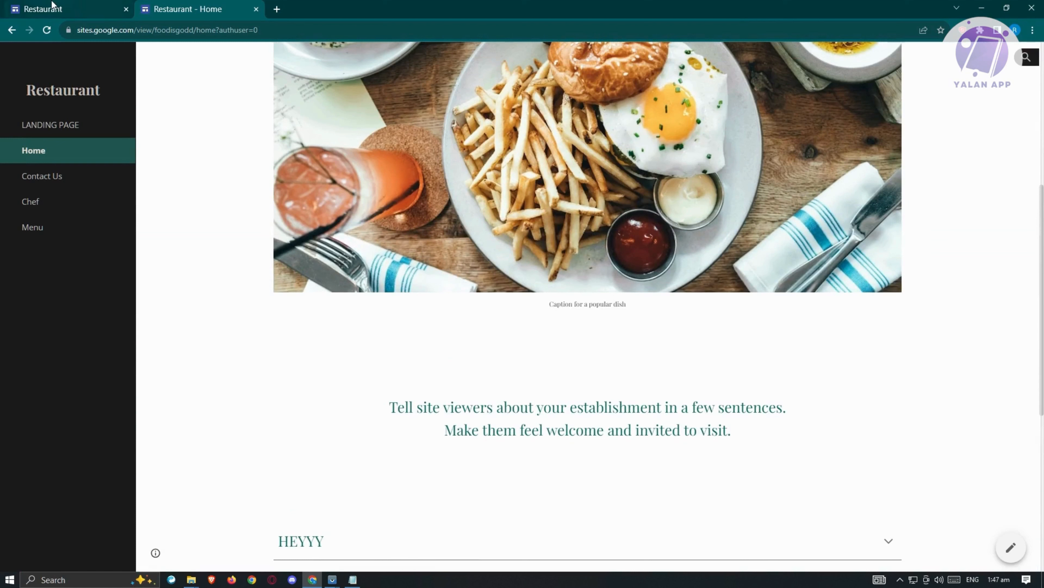
mouse_move(52, 4)
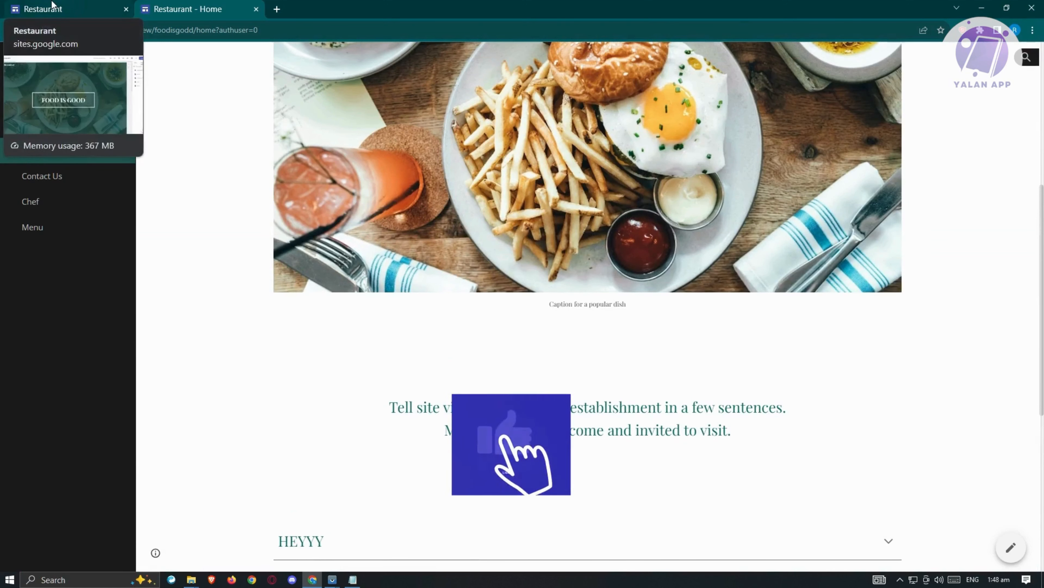